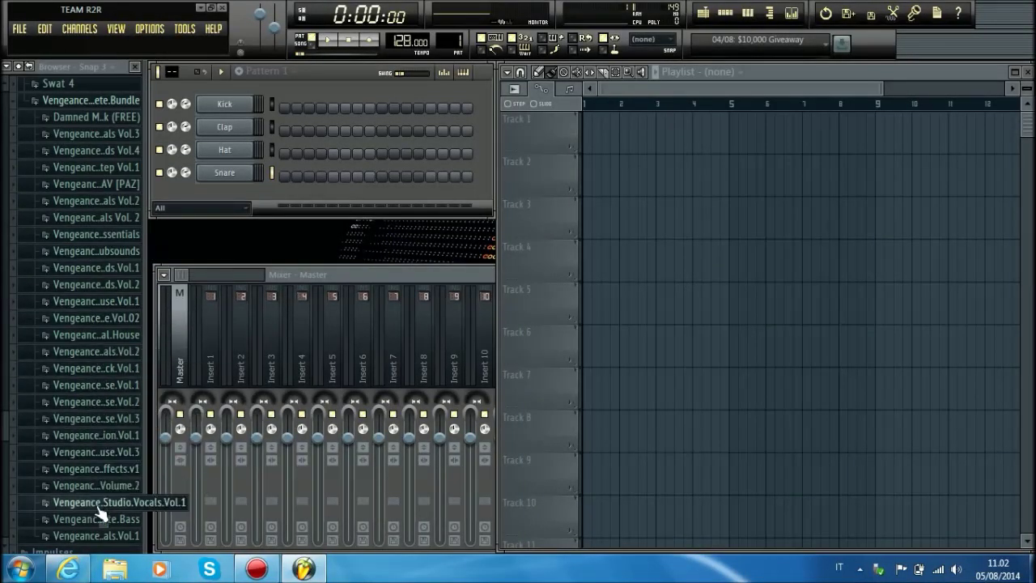
Open the VEE3 melody loops folder and audition its loops, including Appetizer, Anchorman3, Anchorman2, Anchorman1 and Analogue2.
click(91, 137)
click(91, 233)
click(94, 241)
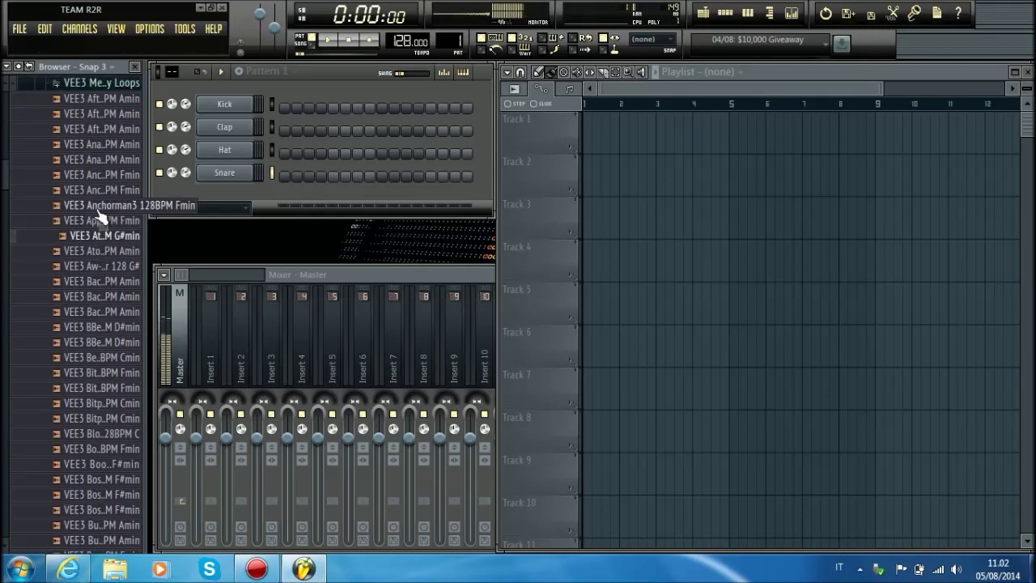
click(96, 220)
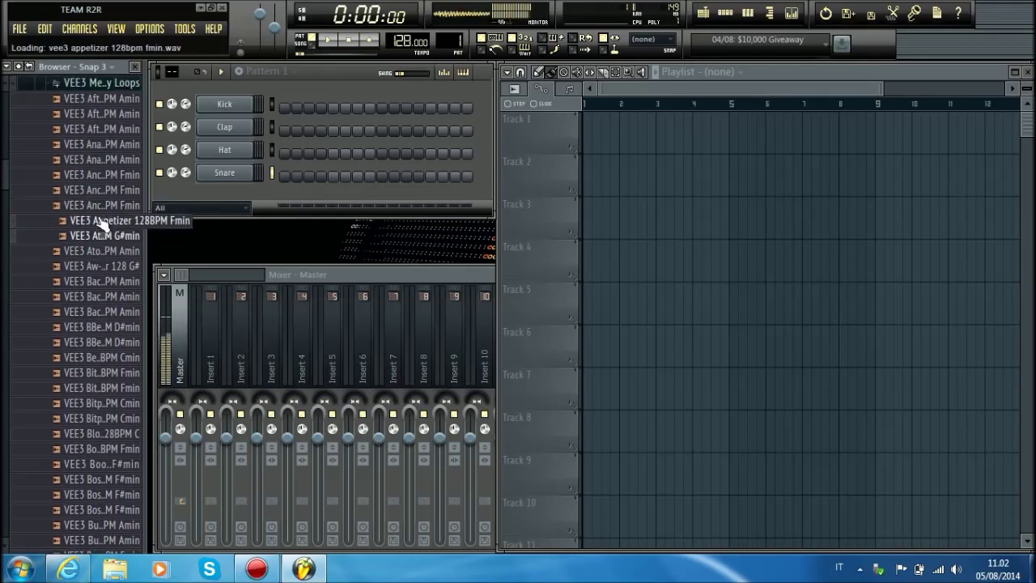
click(99, 206)
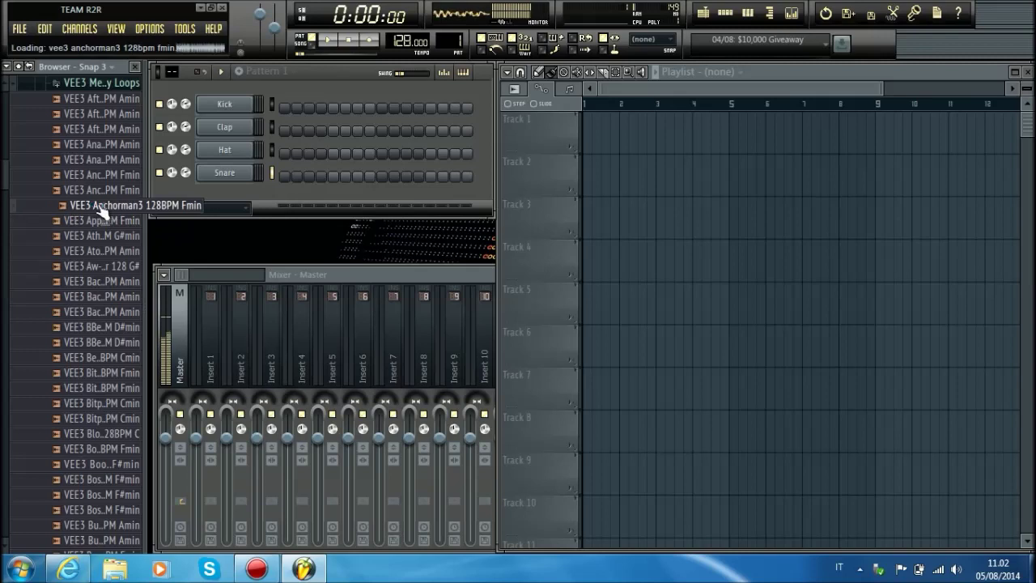
click(99, 191)
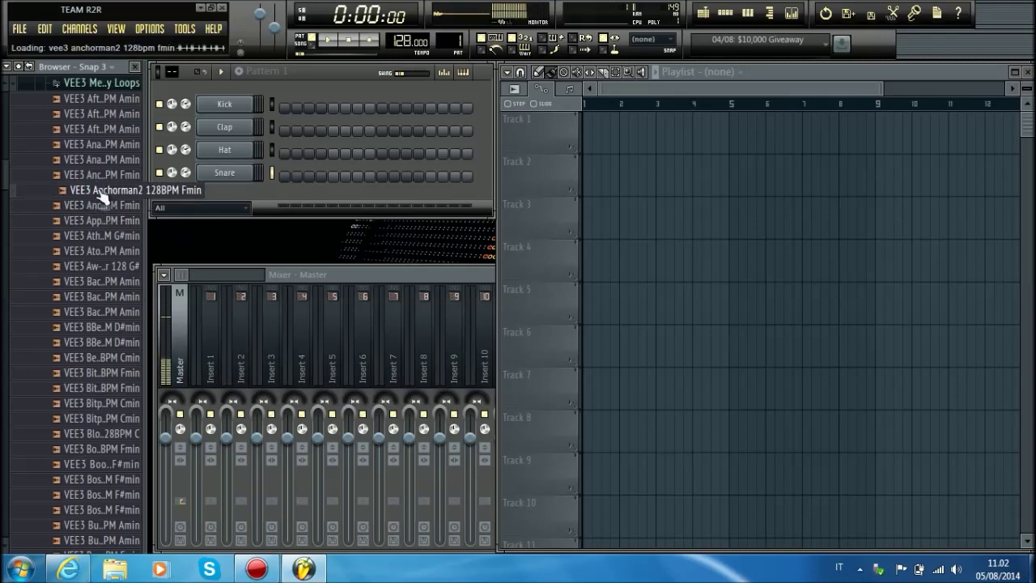
click(99, 176)
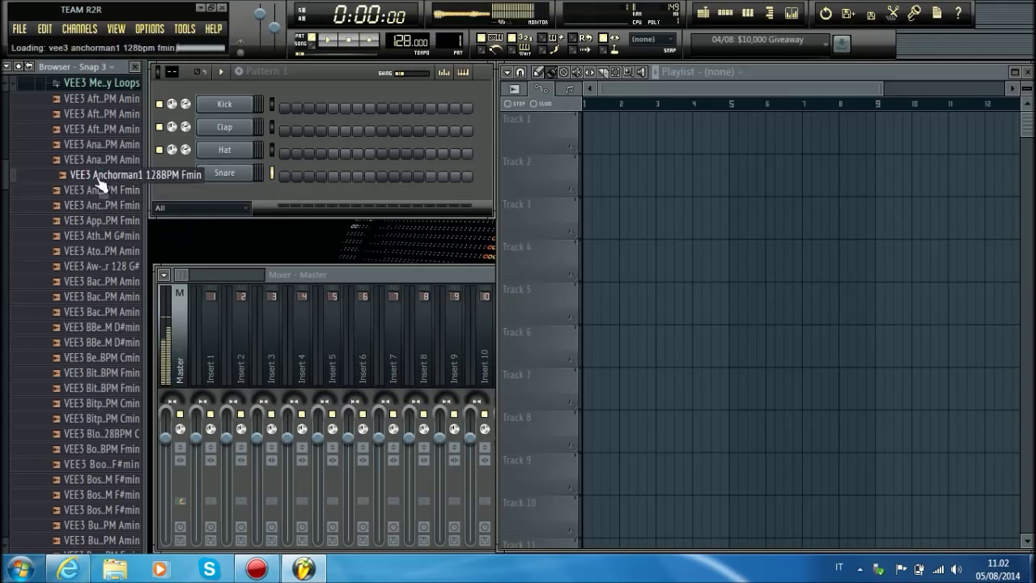
click(98, 159)
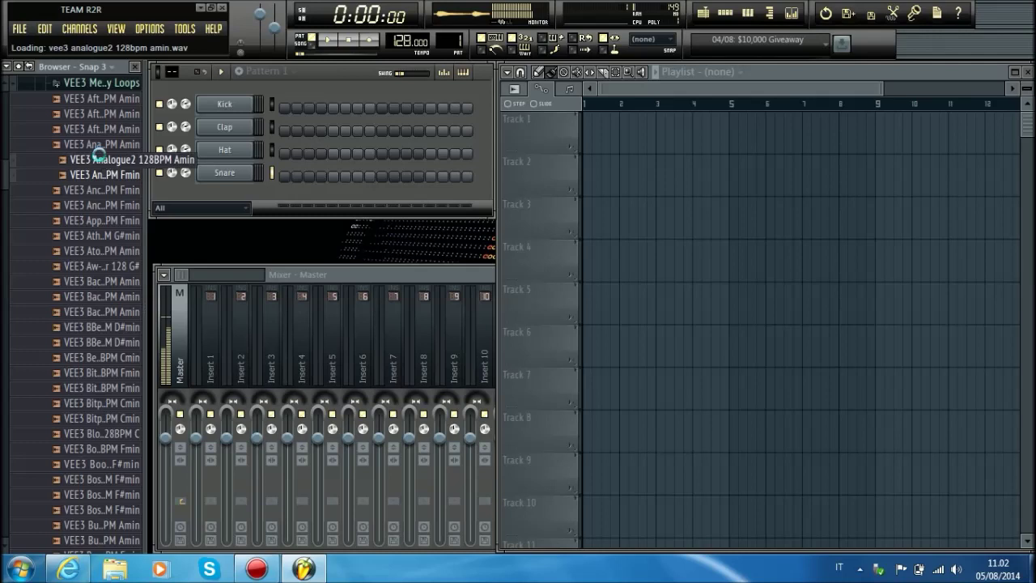
Audition loops such as VEE3 Bender and place VEE3 Bitong1 128BPM Fmin at bar 1 of playlist Track 1.
scroll(119, 284, down, 3)
click(113, 300)
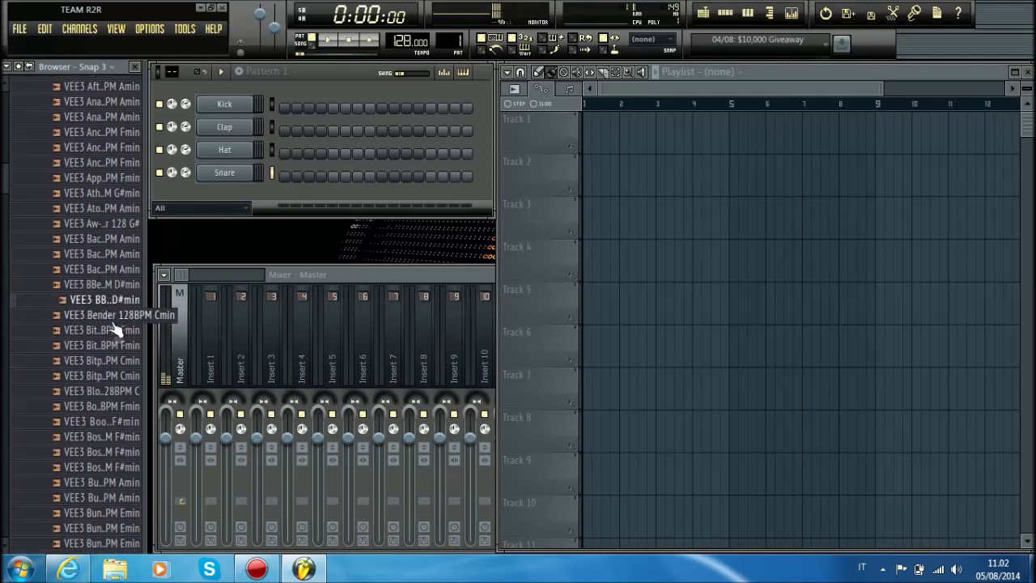
click(109, 315)
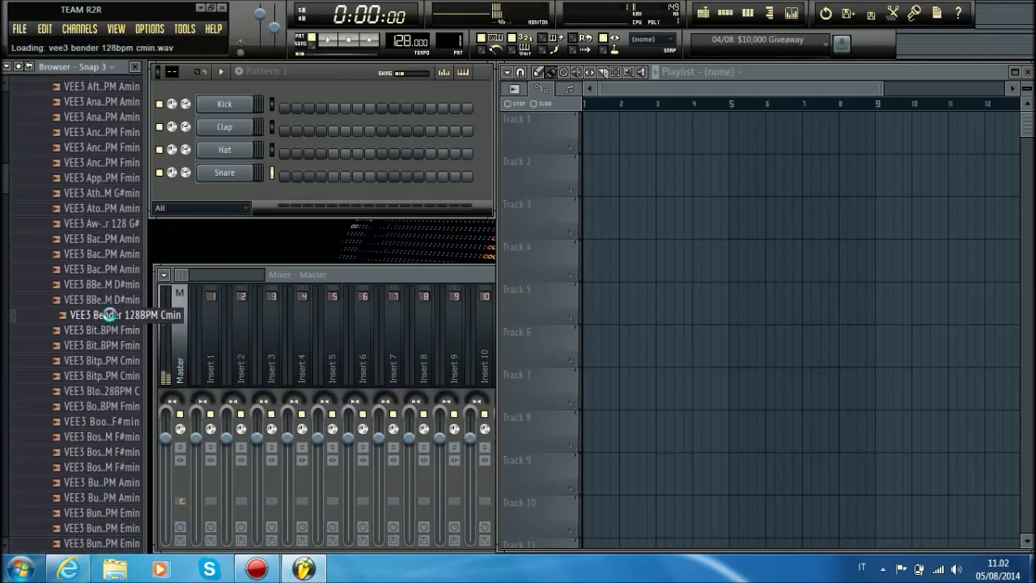
click(112, 330)
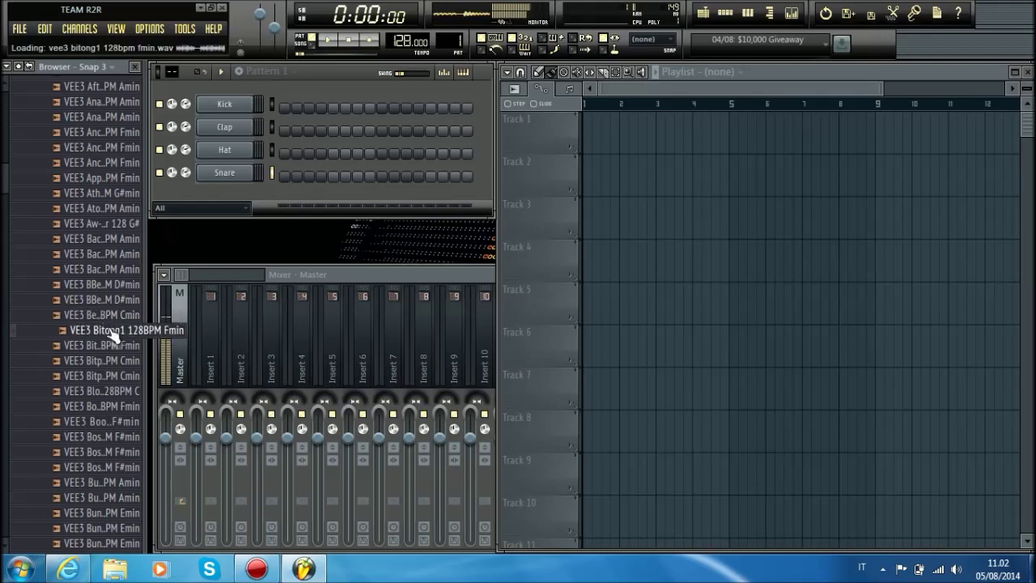
drag(109, 330, 574, 120)
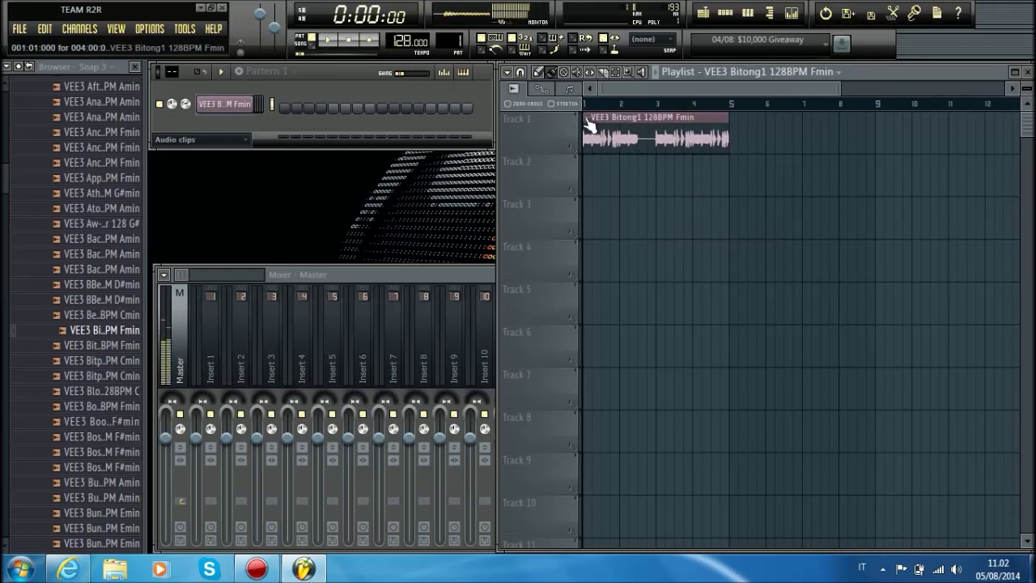
click(587, 119)
click(727, 188)
click(551, 488)
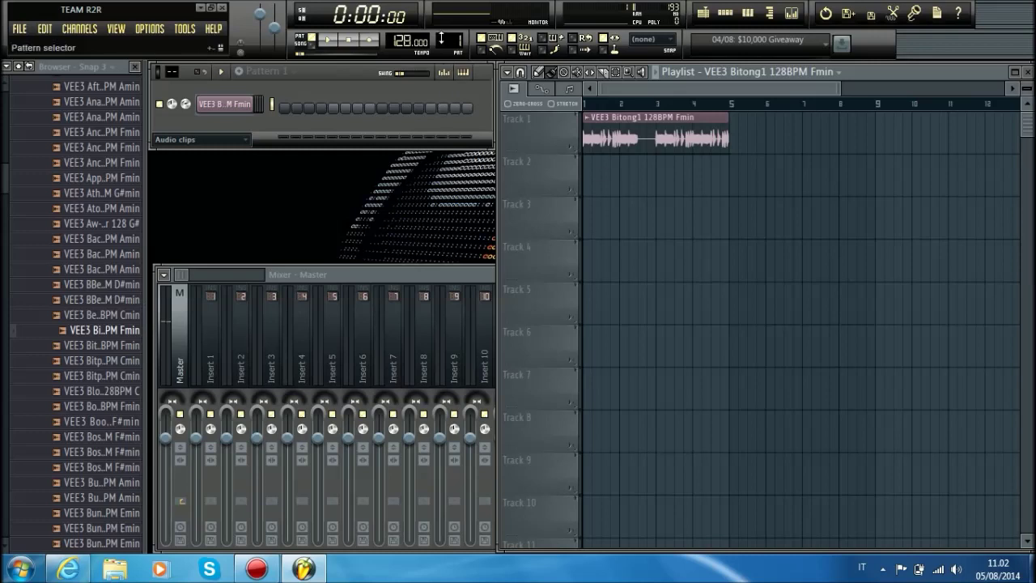
With Pattern 1 selected, show all channels and fill the Kick channel on every fourth step.
scroll(441, 39, up, 1)
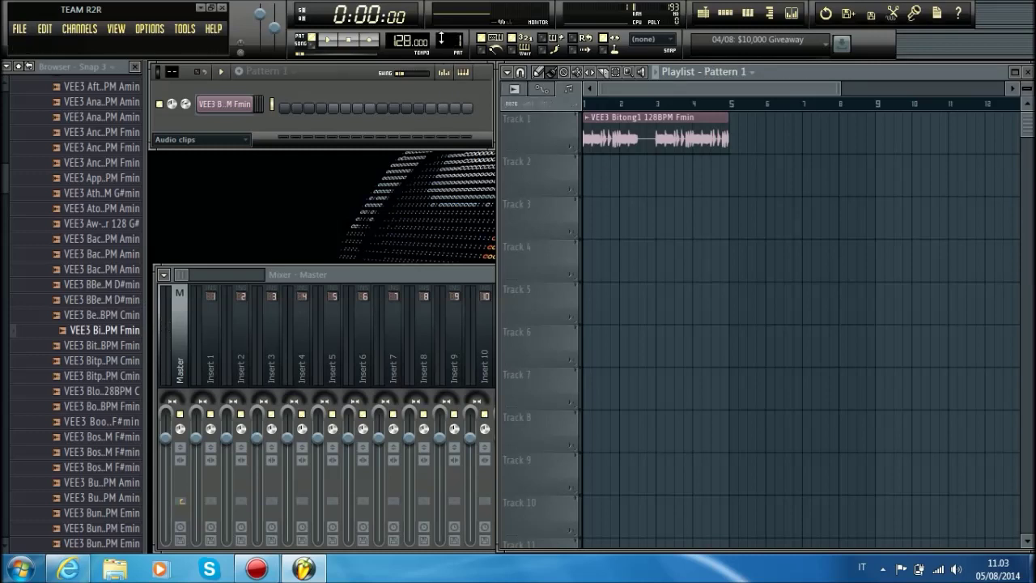
click(210, 144)
click(203, 149)
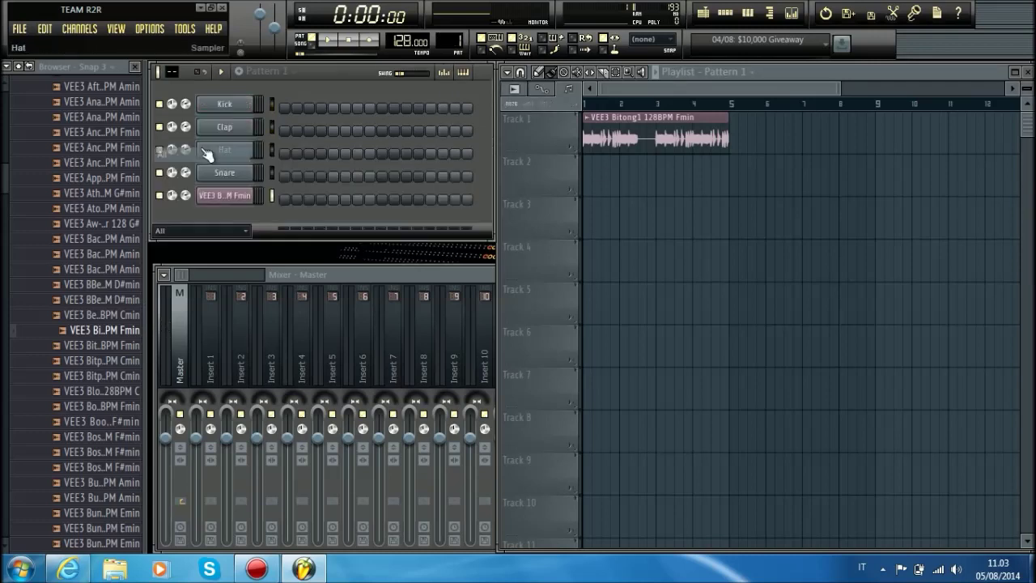
right_click(231, 110)
click(317, 231)
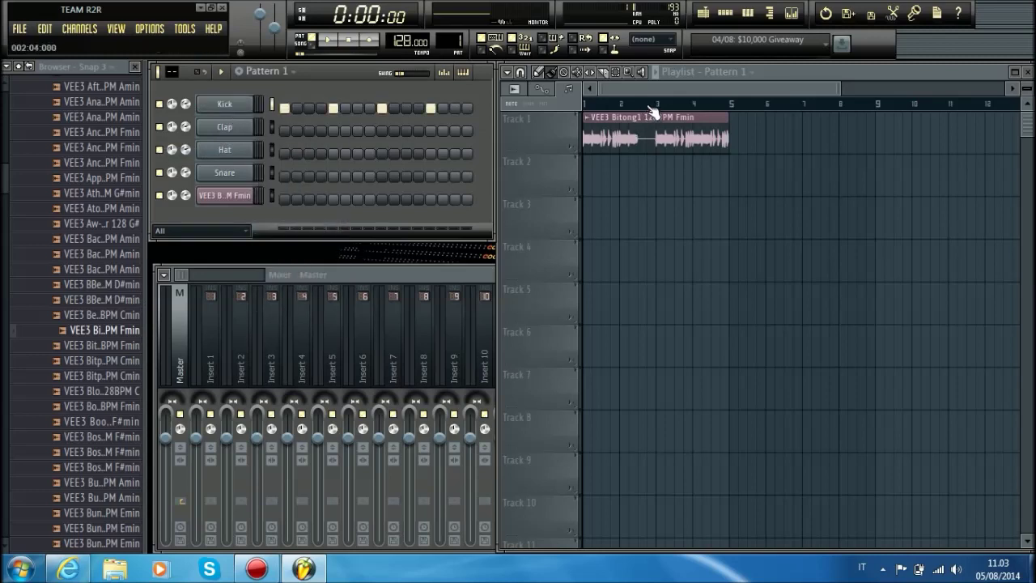
Move the Bitong1 clip to Track 2, paint Pattern 1 across bars 1 to 4 of Track 1, and play in song mode.
drag(643, 121, 643, 164)
scroll(441, 41, up, 1)
drag(700, 119, 611, 135)
click(311, 43)
click(329, 40)
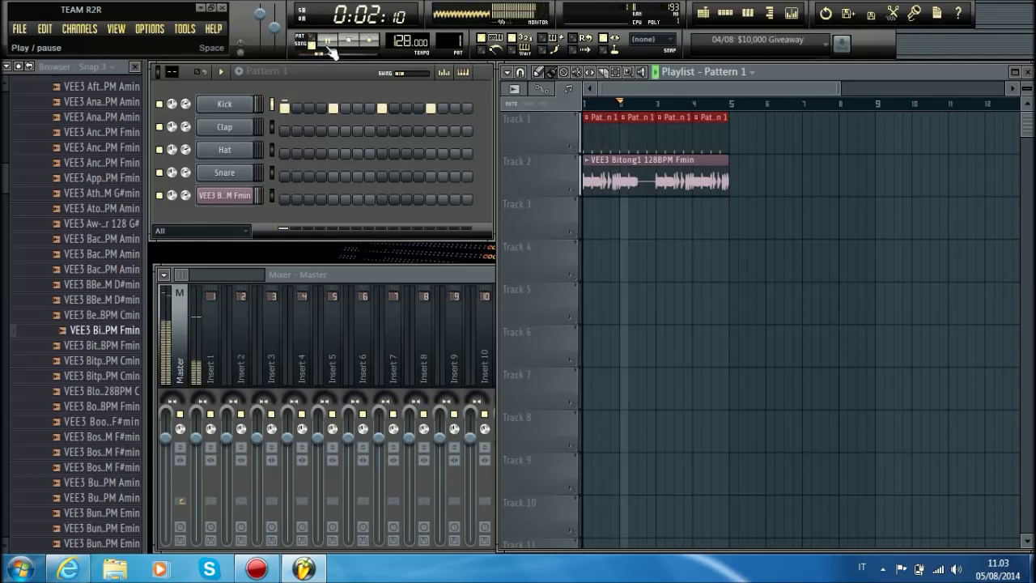
Raise the Kick channel's volume and shorten the second Pattern 1 clip on Track 1 to three beats.
drag(184, 105, 184, 97)
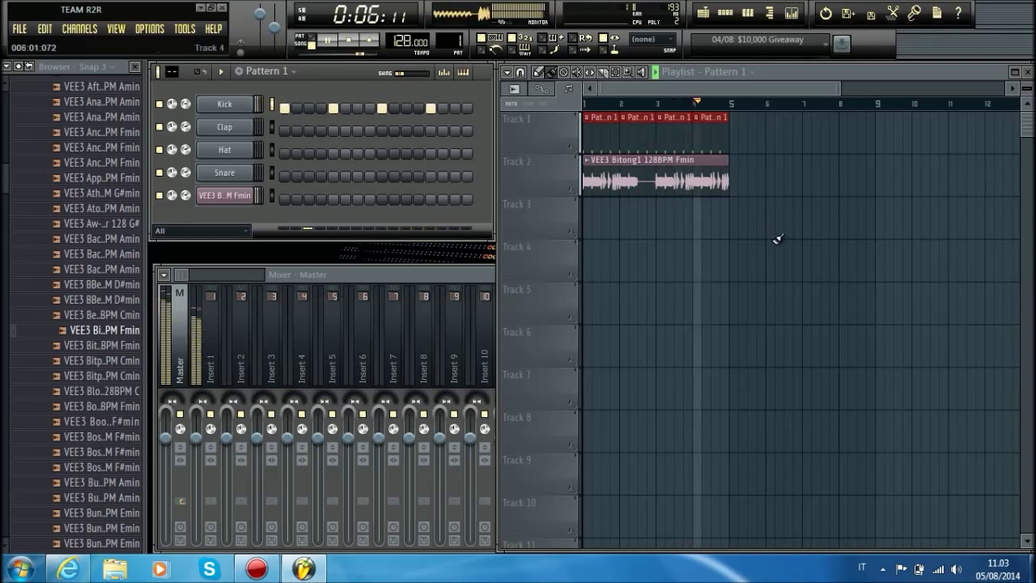
click(687, 183)
drag(653, 143, 634, 144)
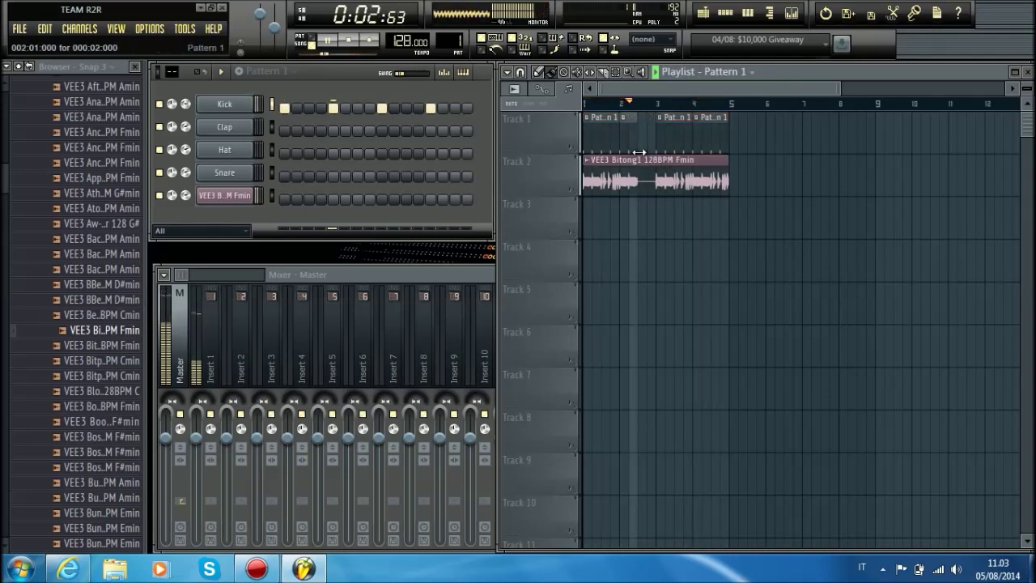
drag(636, 148, 641, 145)
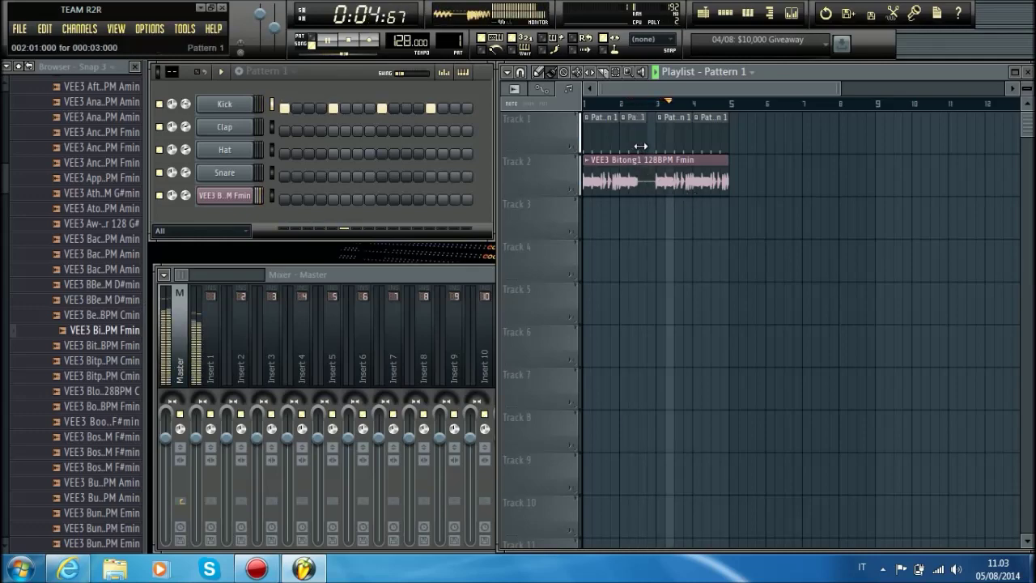
Switch to Pattern 2, stop playback and insert a Nexus synth channel.
drag(450, 43, 450, 36)
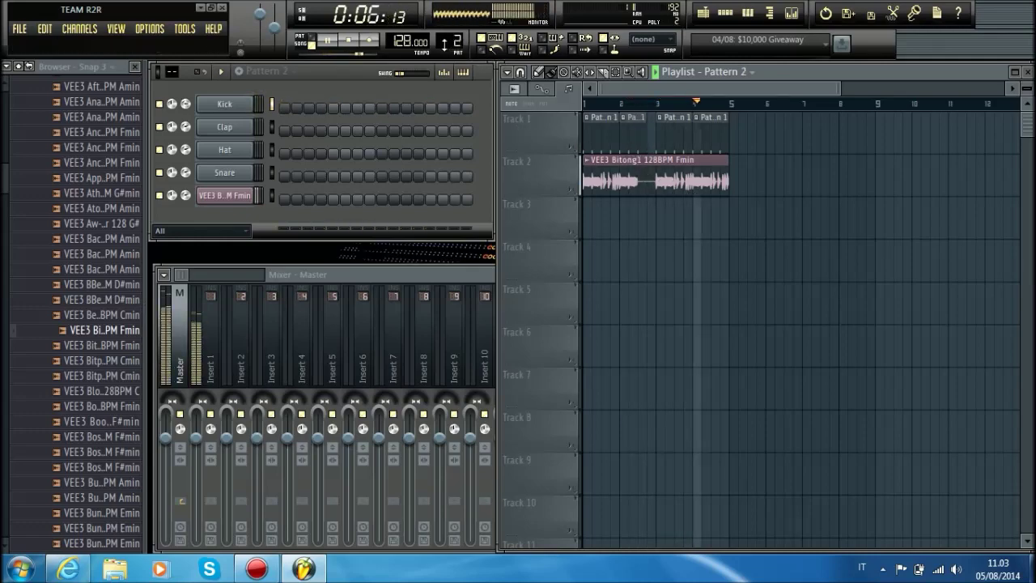
key(space)
right_click(220, 194)
mouse_move(310, 349)
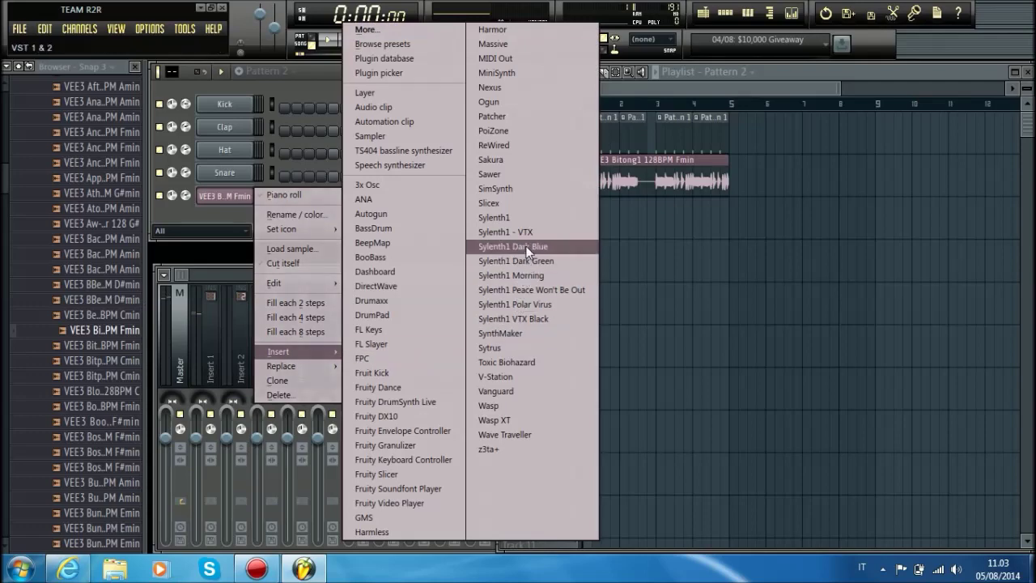
click(491, 87)
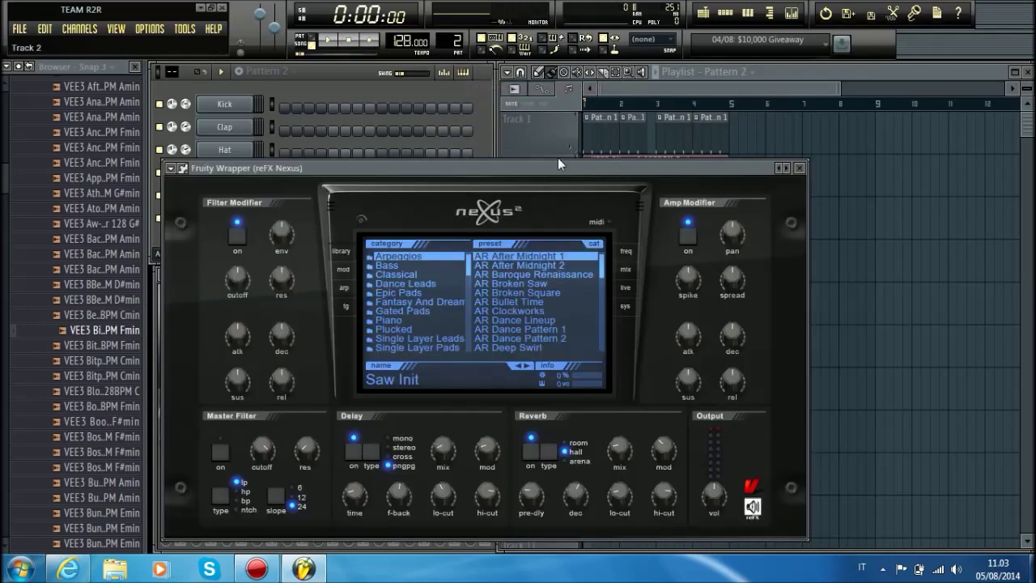
Load the BA The Cheese Style bass preset from an XP HandsUp-Electro category in Nexus.
drag(557, 165, 606, 188)
scroll(464, 345, down, 4)
scroll(465, 345, down, 5)
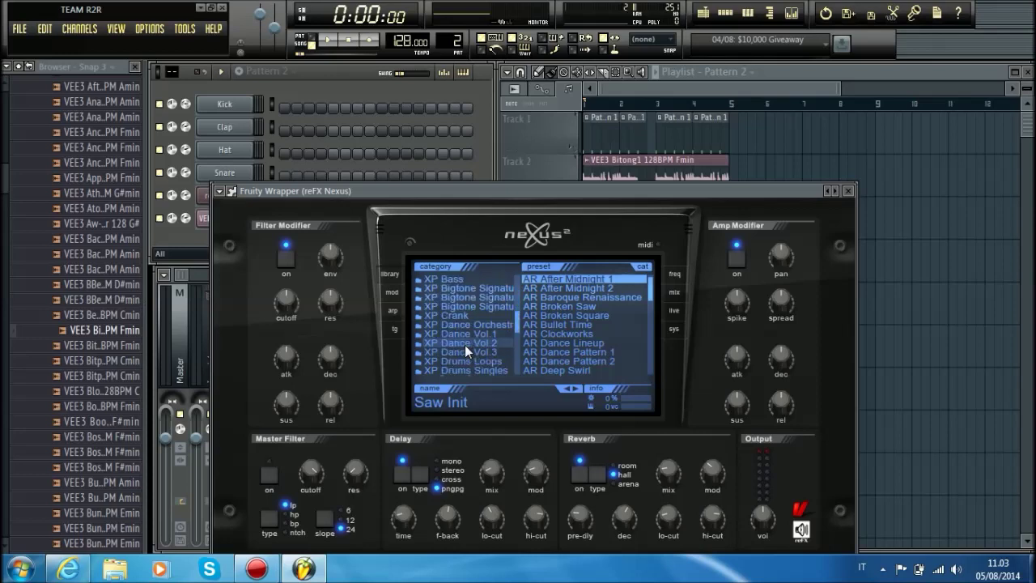
click(473, 316)
scroll(583, 317, down, 8)
scroll(580, 323, down, 10)
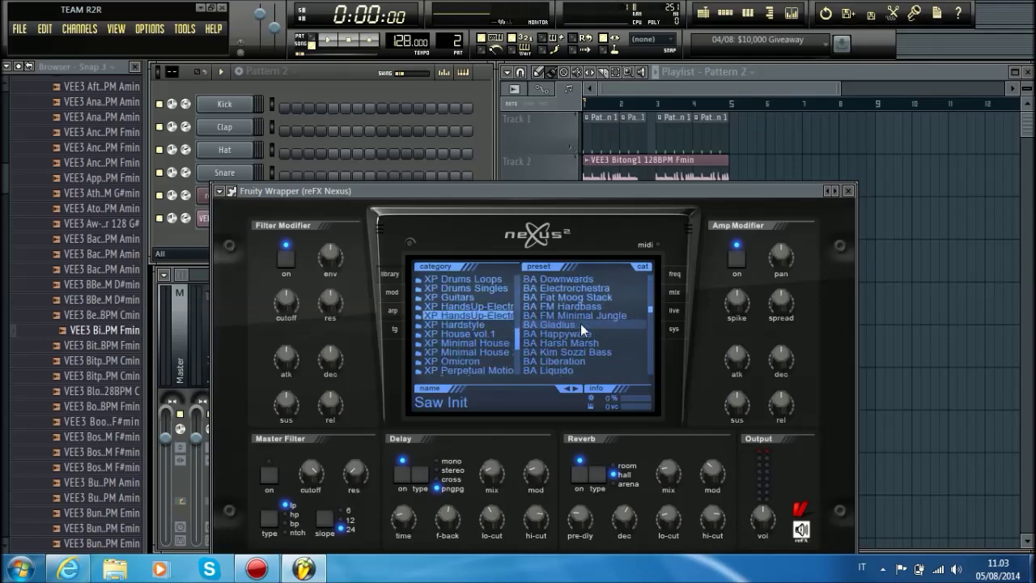
scroll(579, 325, down, 10)
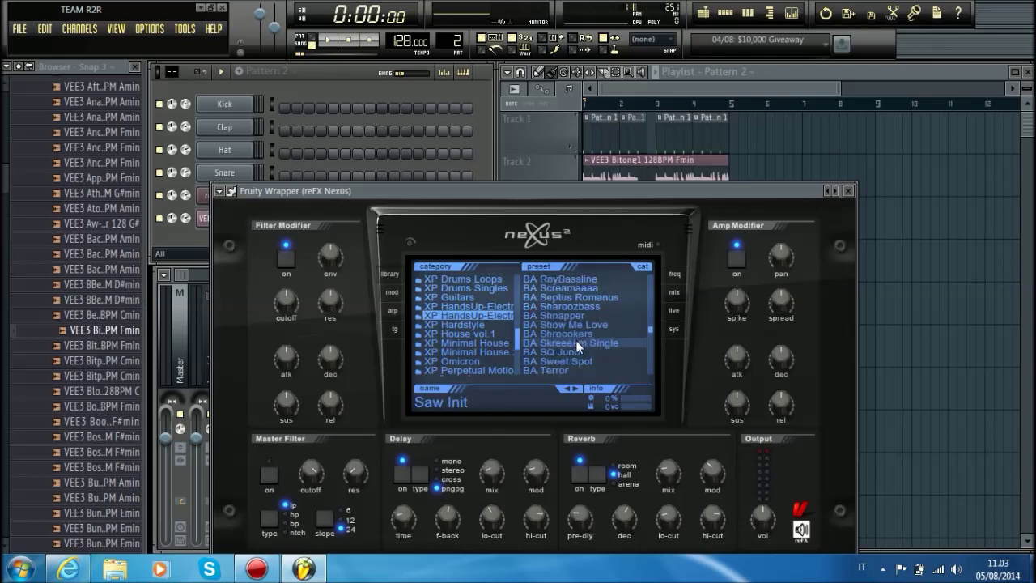
click(573, 353)
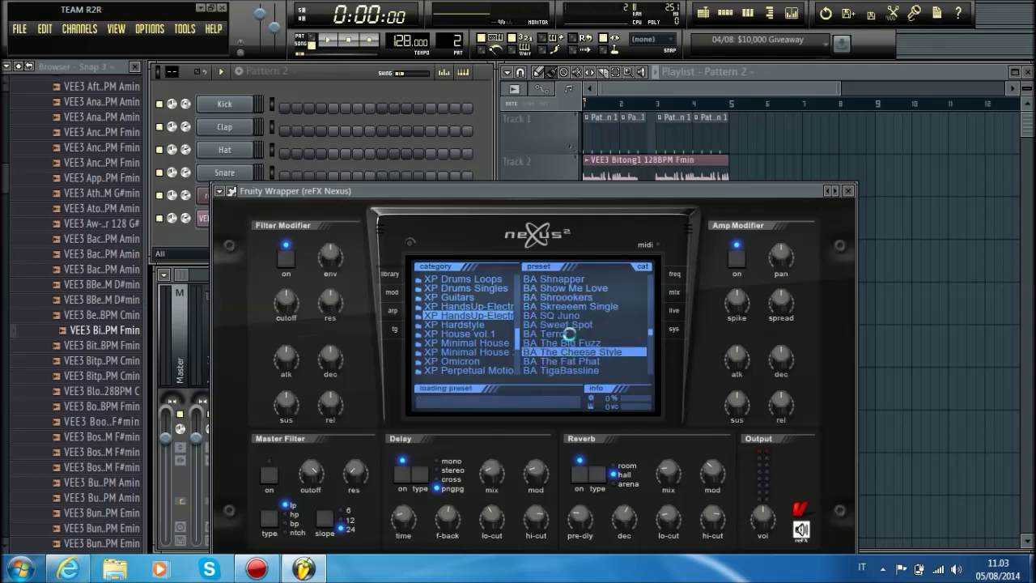
Open the Nexus channel's piano roll and draw two separate F5 notes in bar 1.
click(407, 186)
click(230, 200)
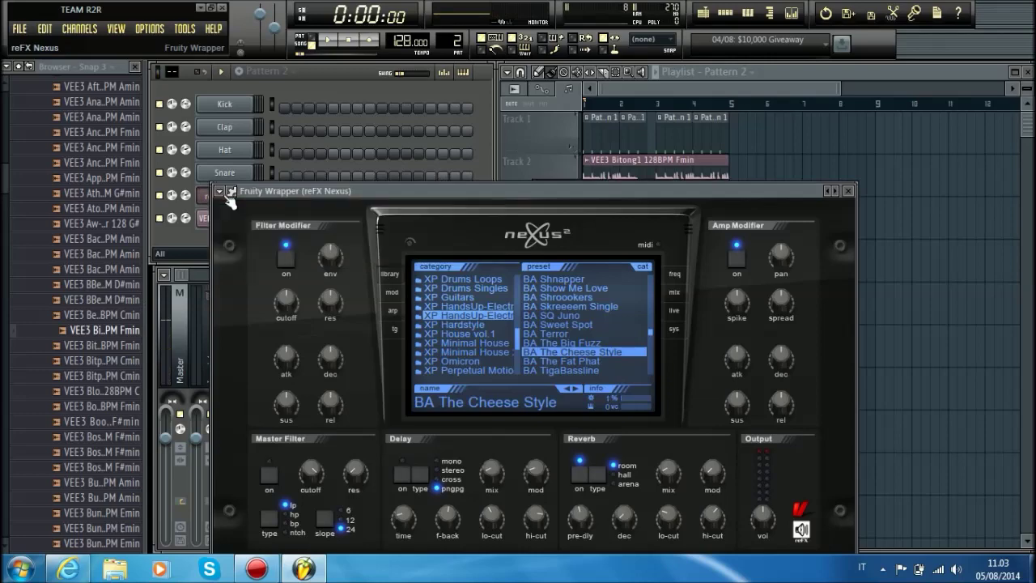
right_click(207, 196)
click(287, 197)
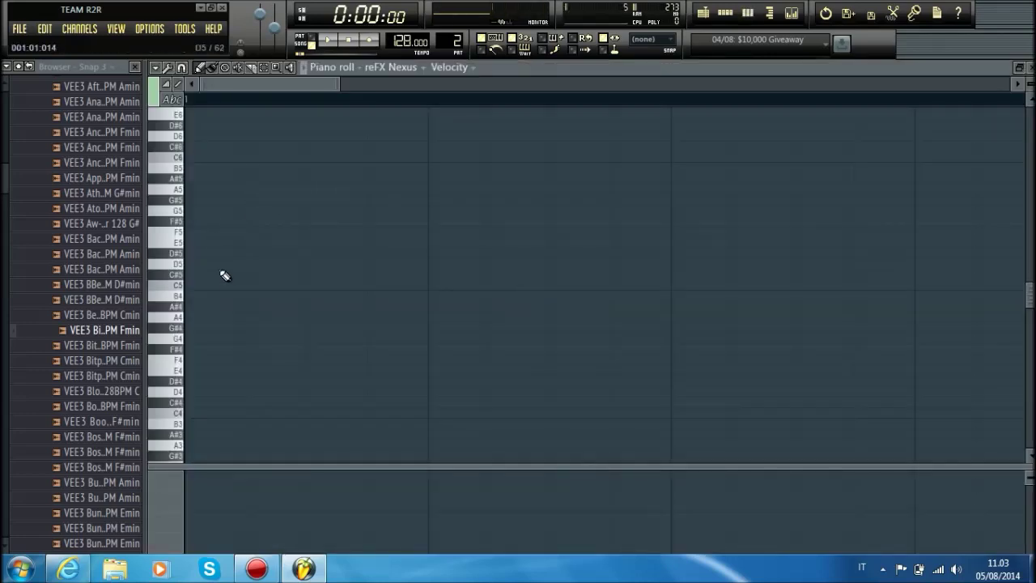
drag(199, 321, 187, 228)
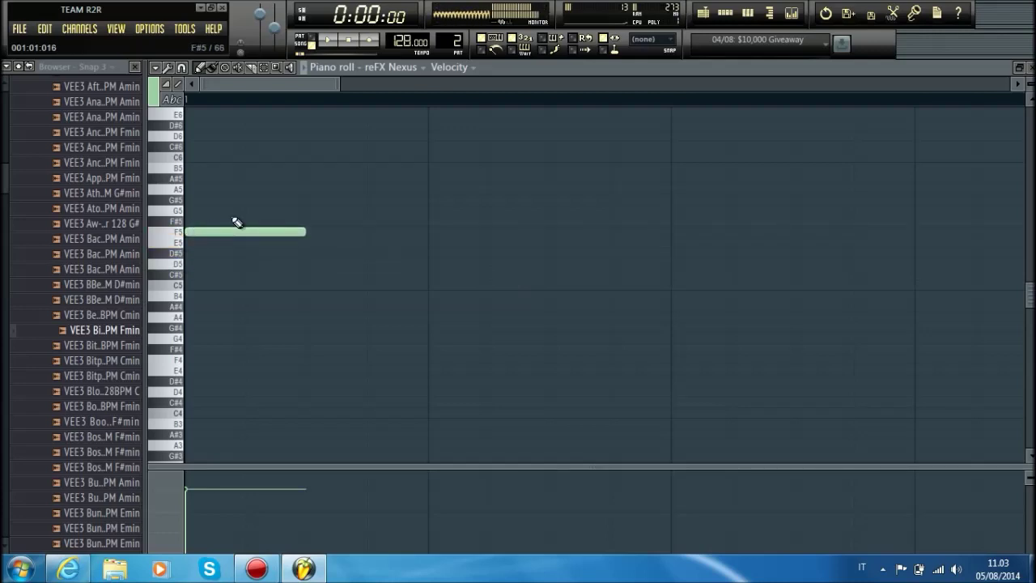
scroll(266, 138, down, 5)
click(226, 233)
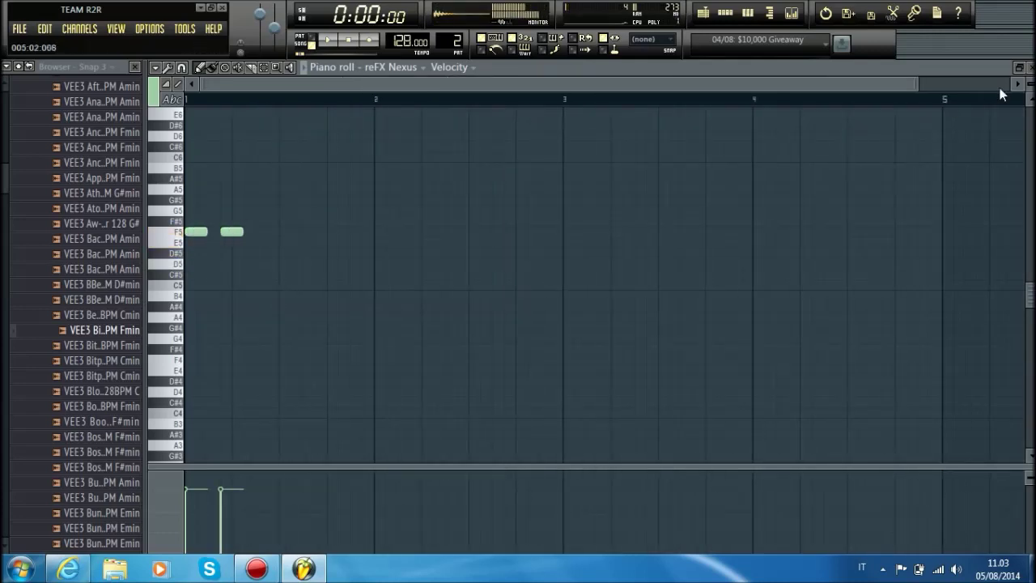
Place a Pattern 2 clip at the start of playlist Track 3 and reopen its Nexus notes for editing.
click(1031, 68)
click(901, 131)
mouse_move(900, 132)
mouse_down()
mouse_move(572, 247)
mouse_move(596, 217)
mouse_move(683, 208)
mouse_up()
key(space)
key(space)
right_click(675, 217)
right_click(647, 225)
double_click(598, 212)
scroll(522, 114, down, 4)
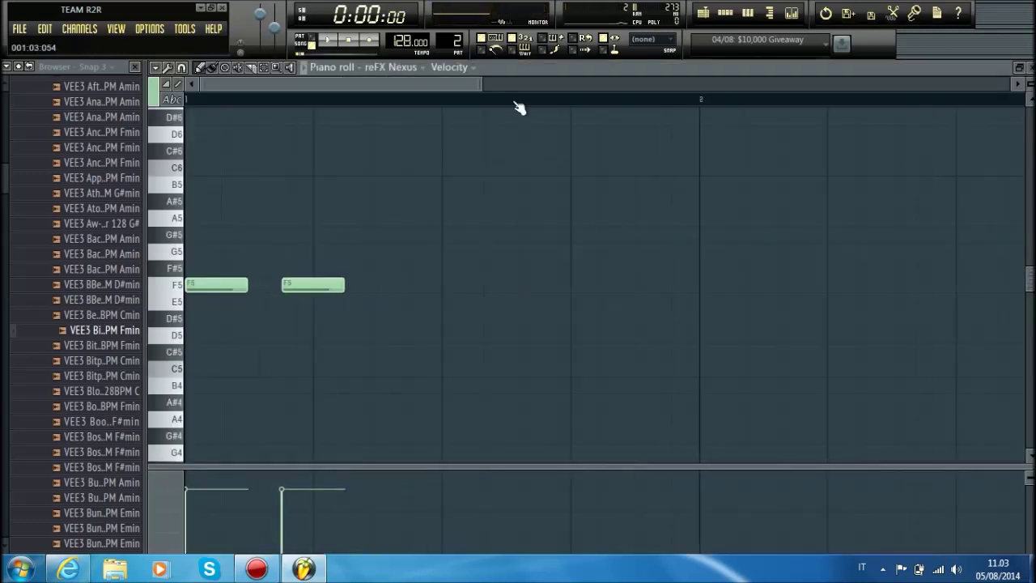
Play the two F5 notes, shift both half a beat later and add a third F5 note after them.
key(space)
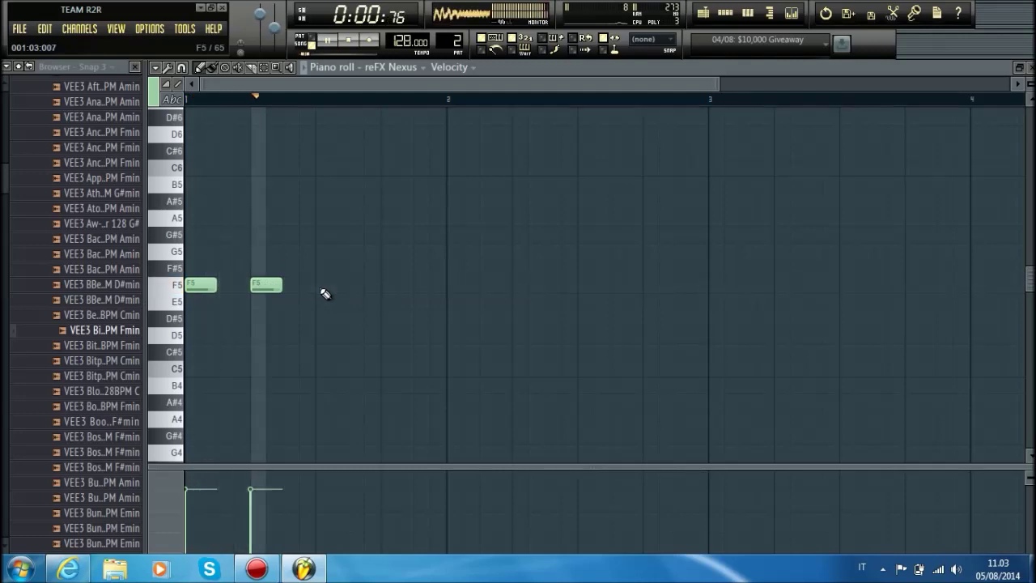
key(space)
drag(269, 285, 301, 288)
drag(194, 285, 227, 286)
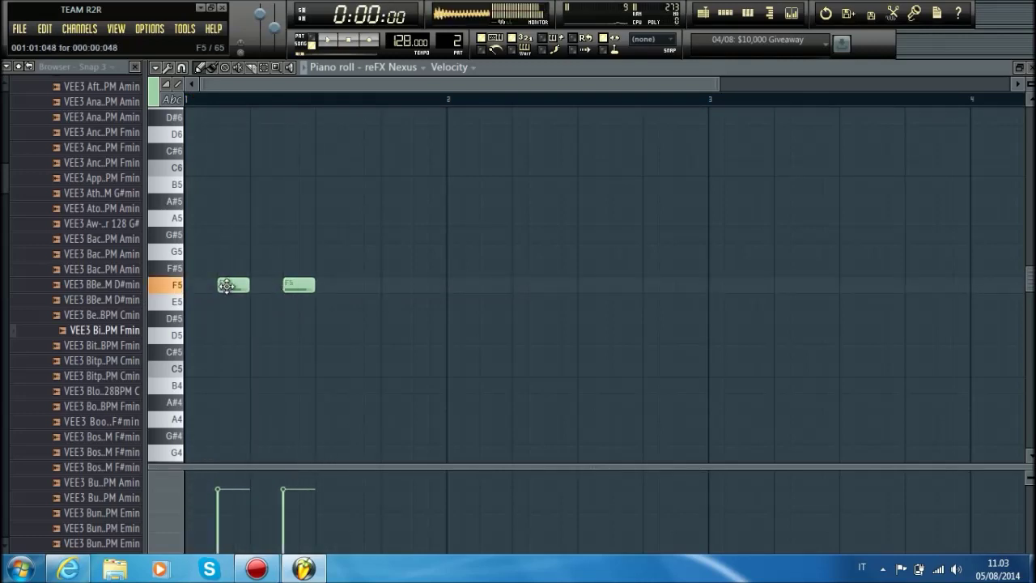
click(364, 290)
Select all three notes, transpose them down one octave to F4 and listen to the result.
drag(472, 343, 241, 455)
key(space)
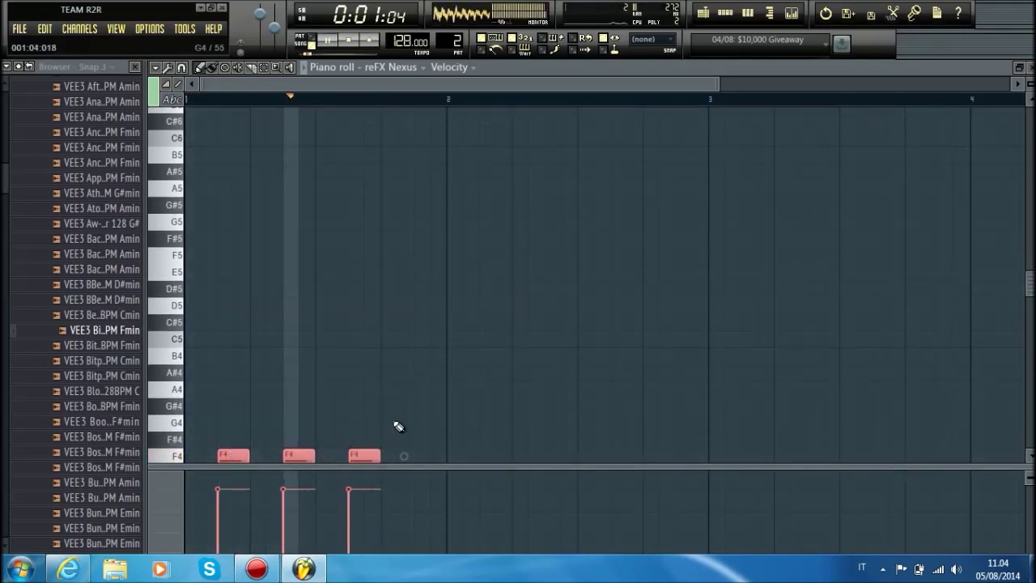
scroll(340, 397, down, 3)
key(space)
Move the first F4 note to the start of bar 1 and the other two a quarter beat earlier, checking by playback.
drag(231, 366, 194, 371)
key(space)
ctrl+click(431, 351)
key(space)
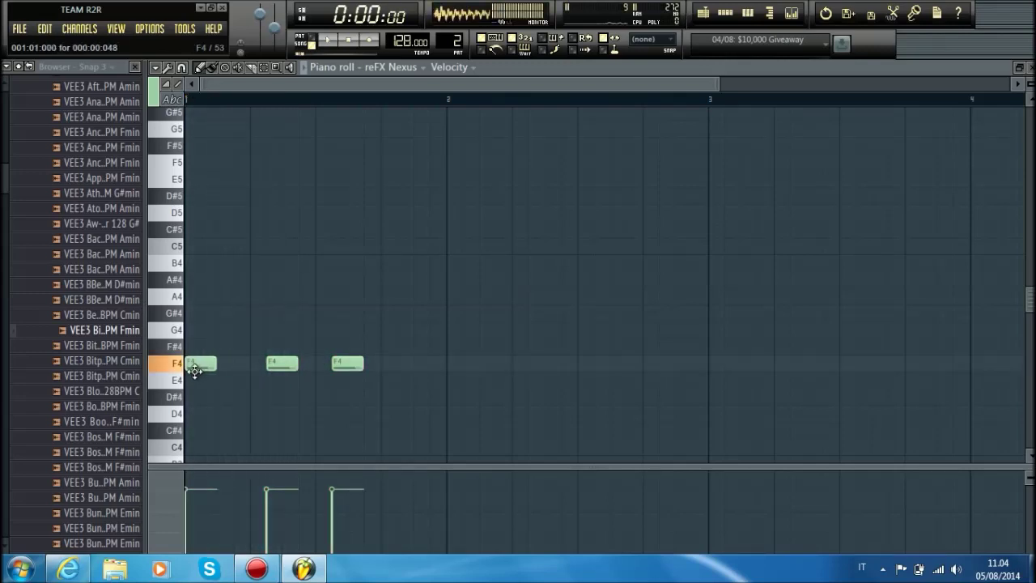
Move the second F4 note earlier and shorten it, add another F4 note after it, and play the pattern.
drag(278, 369, 245, 365)
click(297, 365)
key(space)
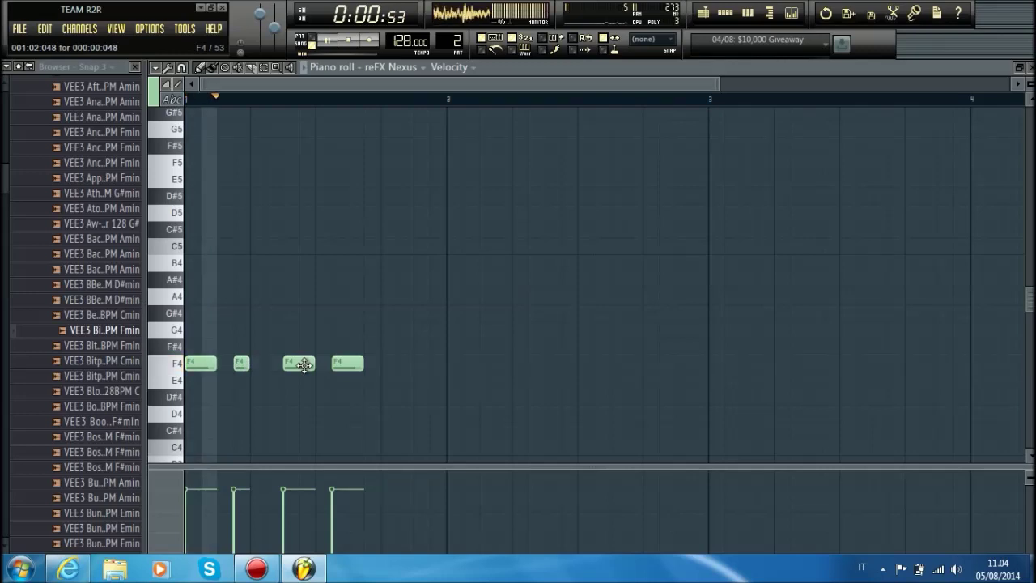
Add a three-step F4 note on beat 4 of bar 1, then duplicate the bar's notes into bar 2 and play them.
key(space)
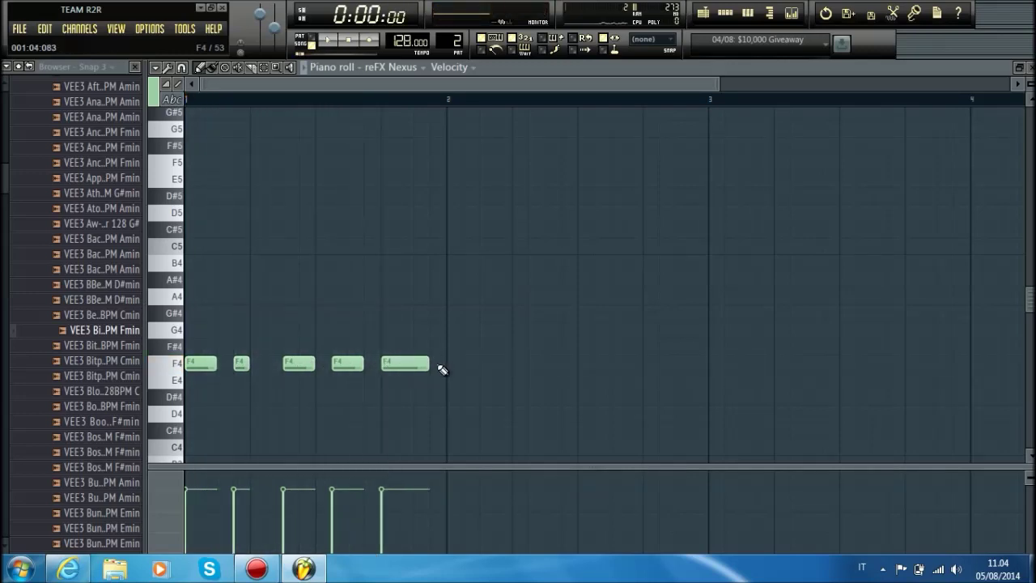
key(space)
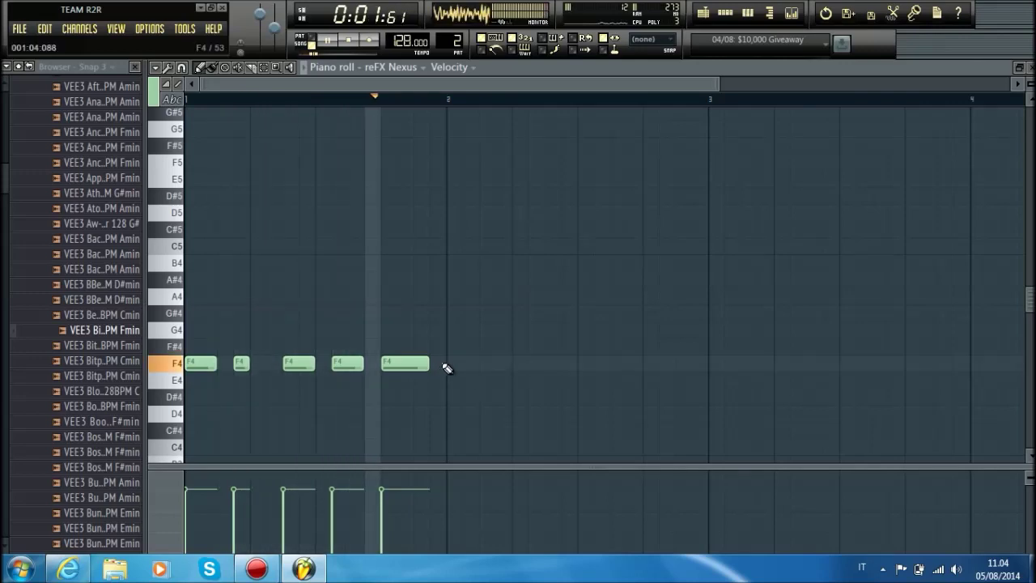
key(space)
key(ctrl+b)
mouse_move(447, 369)
mouse_down()
mouse_move(471, 373)
mouse_move(455, 373)
mouse_up()
key(space)
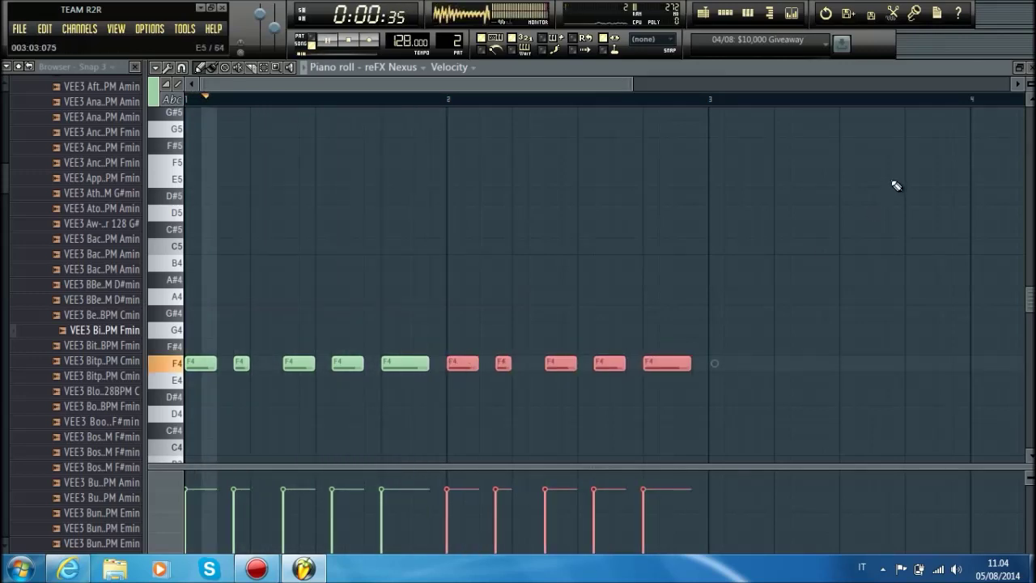
Deselect the duplicated notes, delete the last two F4 notes in bar 2 and stop playback.
ctrl+click(646, 275)
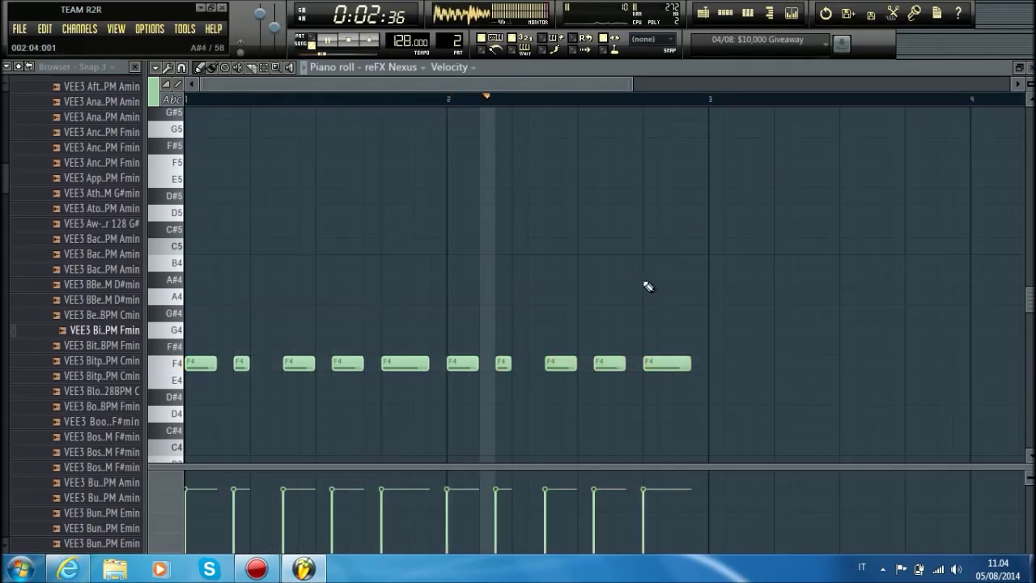
right_click(648, 361)
right_click(609, 365)
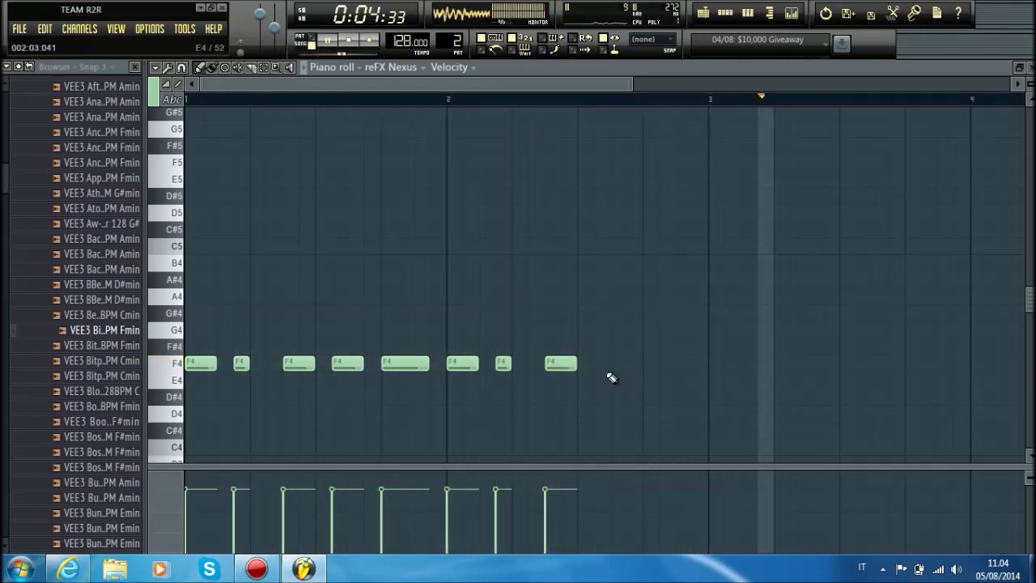
key(space)
click(718, 368)
right_click(742, 363)
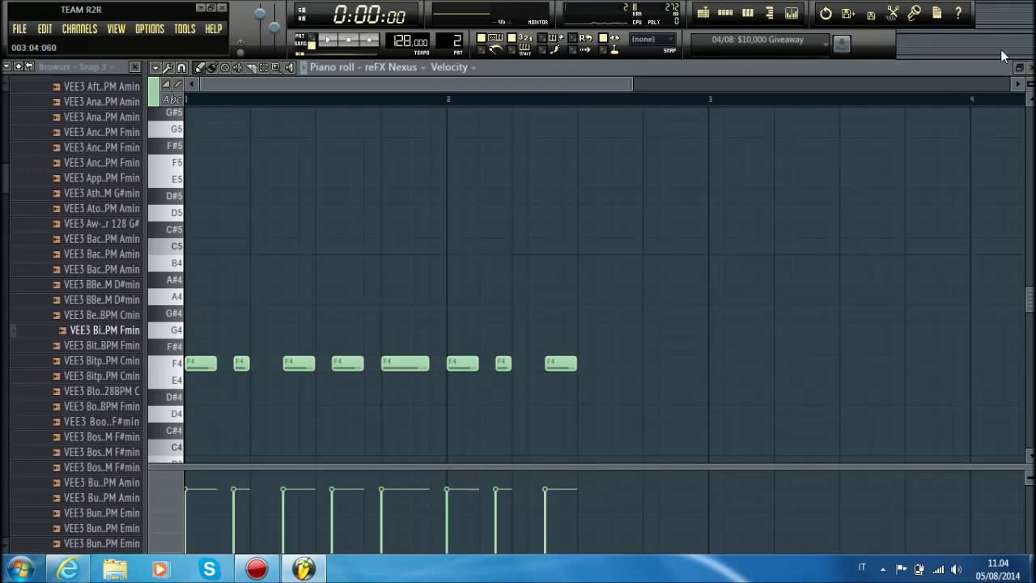
Place a second Pattern 2 clip at bar 3 on Track 3, listen to the song and reopen the Nexus notes.
click(1029, 67)
click(677, 215)
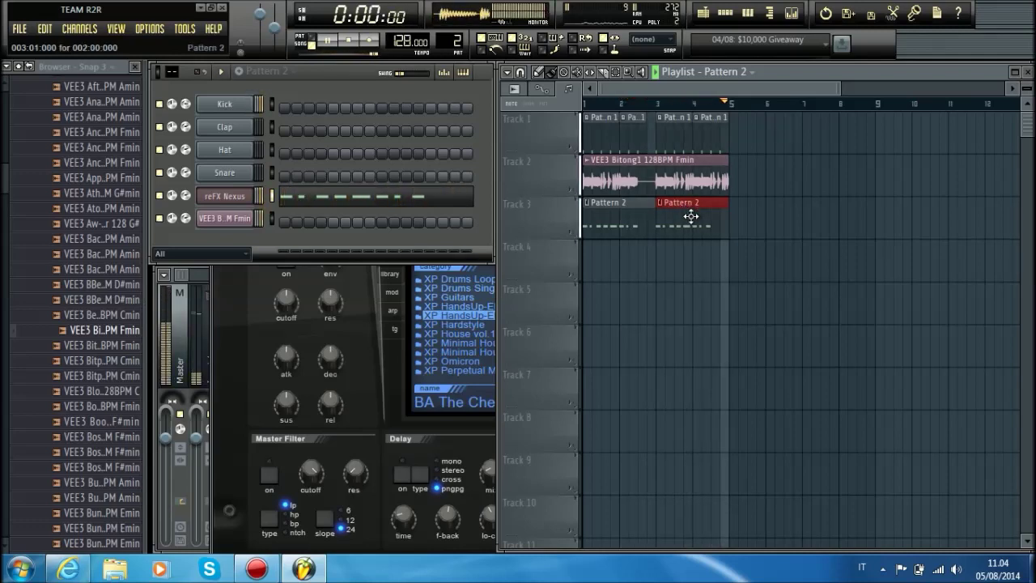
double_click(691, 216)
key(space)
Add three F4 notes to the second half of bar 2, with a one-step note at the end, and close the piano roll.
scroll(581, 101, down, 7)
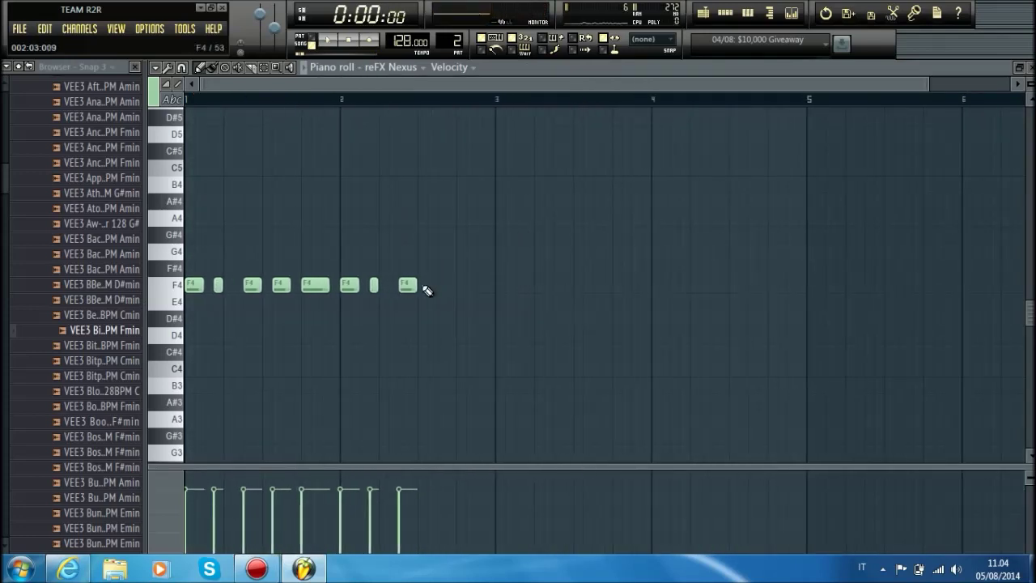
click(433, 297)
drag(433, 298, 433, 276)
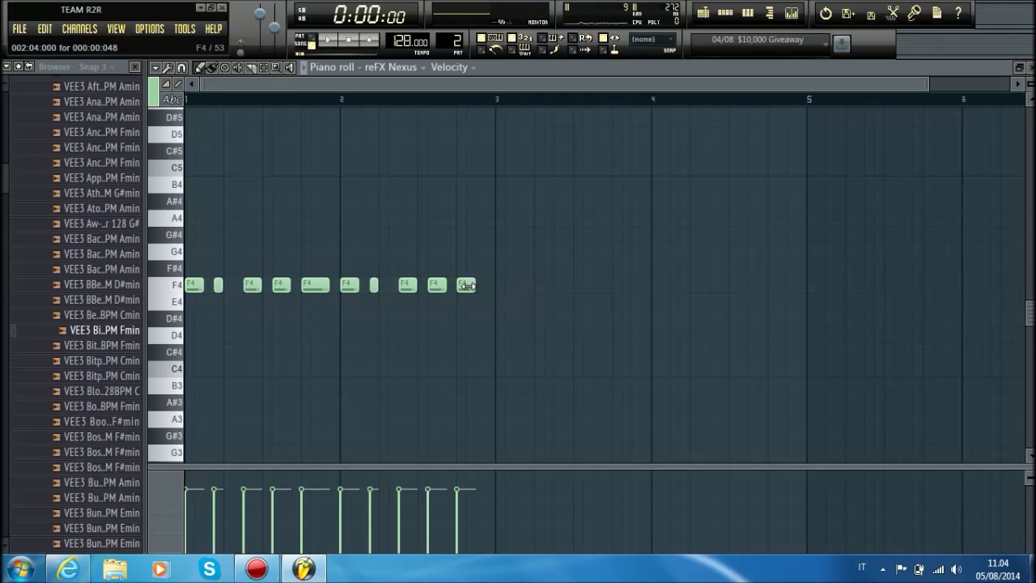
click(478, 285)
drag(481, 286, 490, 285)
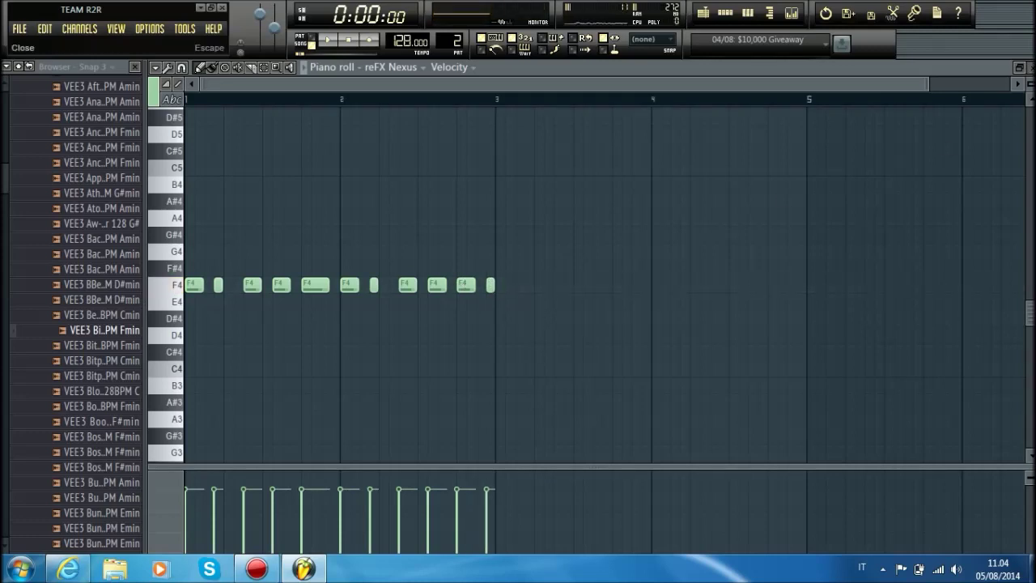
key(Escape)
Close the Nexus plugin window and route the reFX Nexus channel to mixer track 3.
click(217, 196)
click(217, 196)
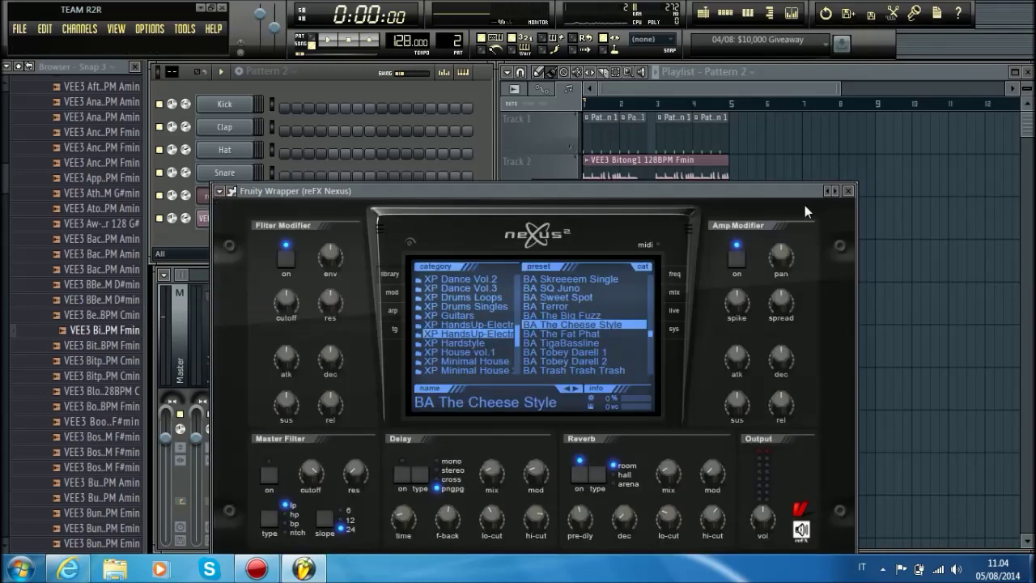
click(849, 191)
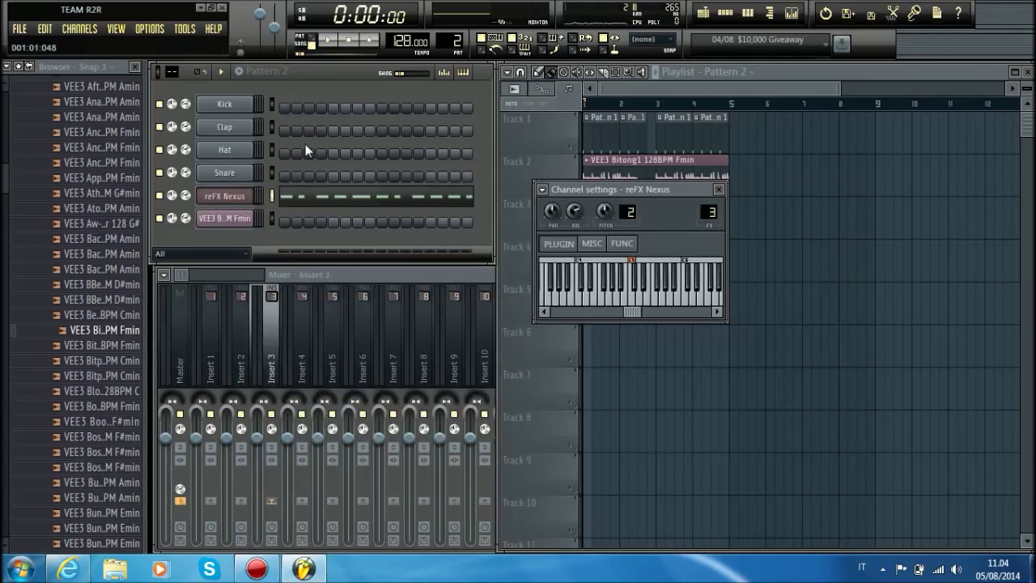
Clone the Kick channel and fill every fourth step of the clone in Pattern 2.
right_click(222, 105)
click(315, 289)
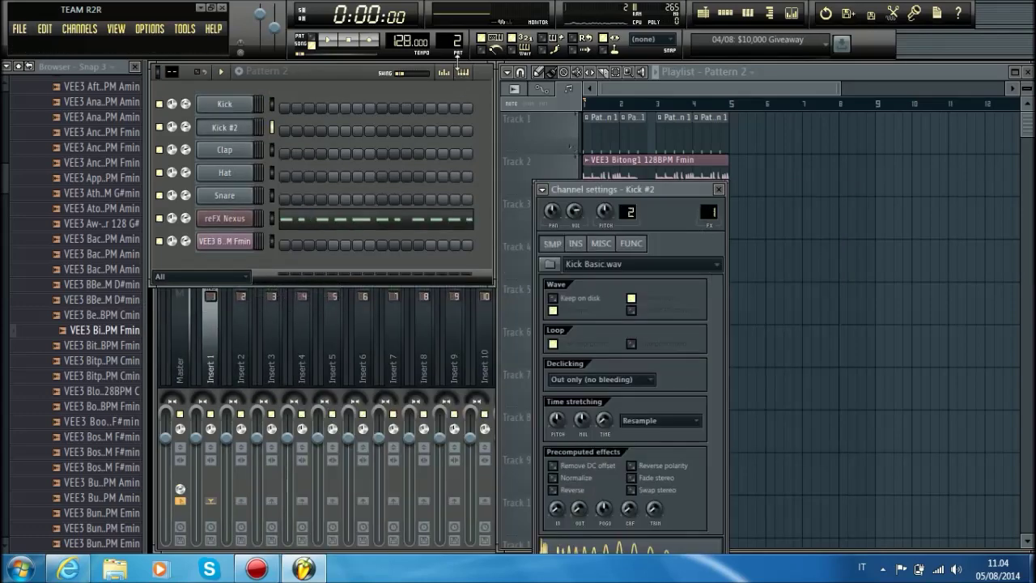
right_click(247, 131)
click(296, 249)
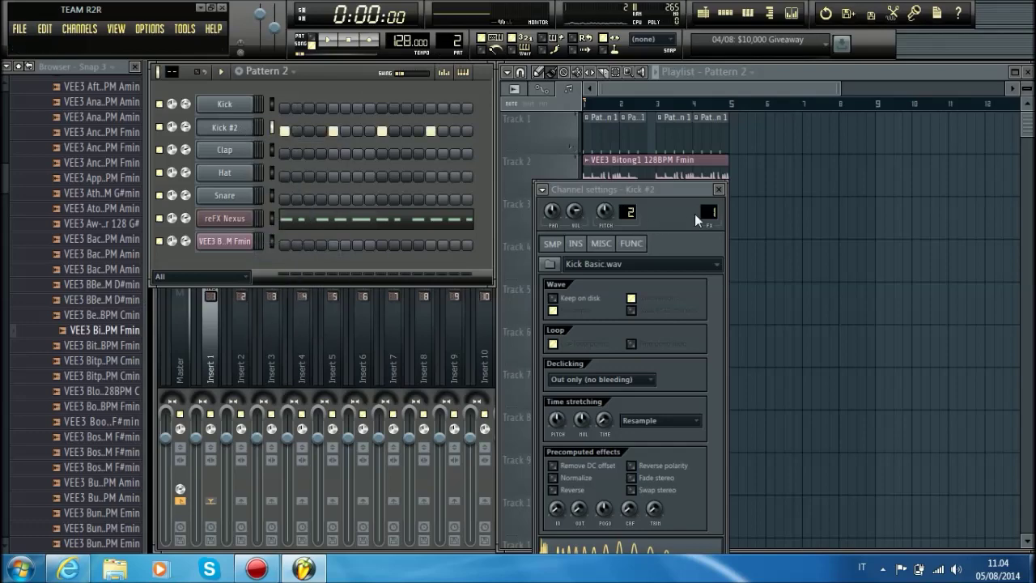
Route Kick #2 to mixer track 2 and load Fruity Peak Controller in that track's first effect slot.
scroll(701, 212, up, 1)
click(869, 314)
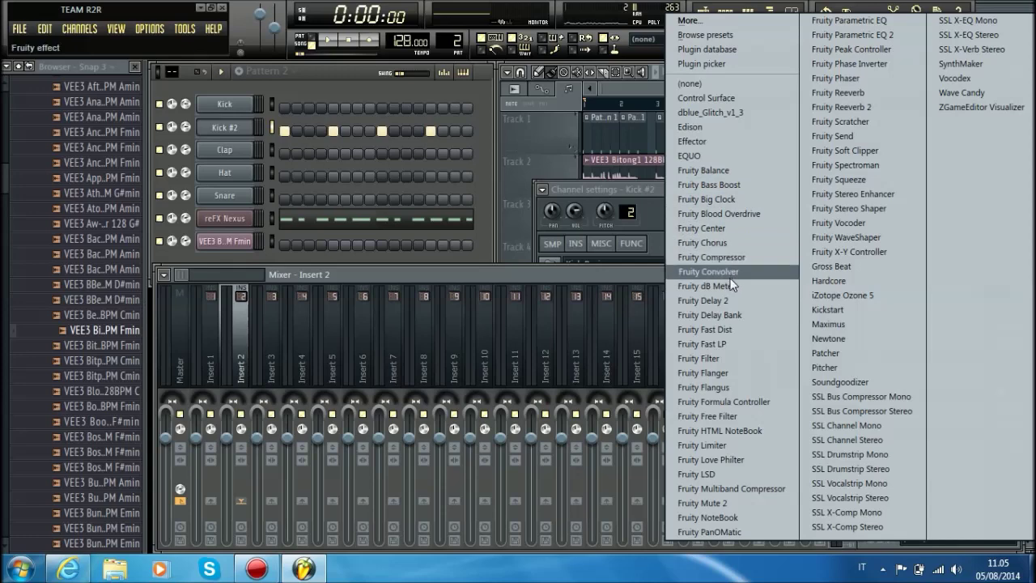
click(868, 50)
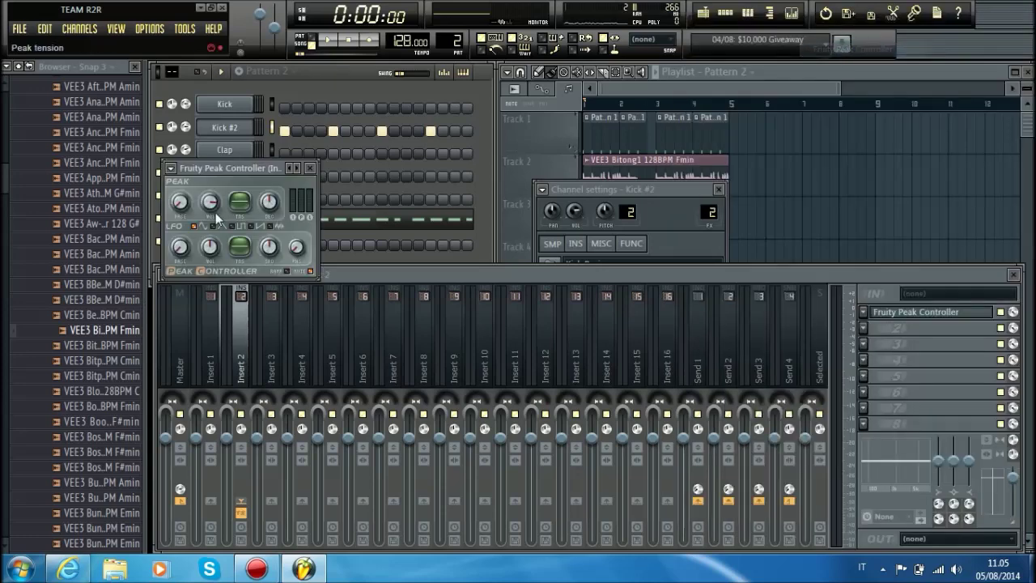
click(473, 109)
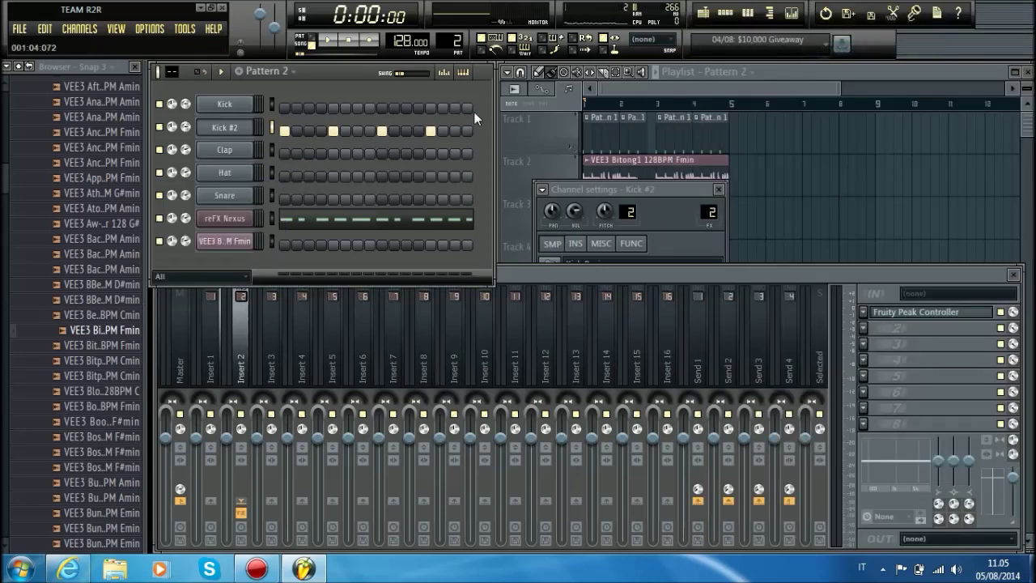
Link the Insert 3 volume fader to Peak ctrl (Insert 2) - Peak with the Inverted mapping formula.
right_click(256, 438)
click(283, 469)
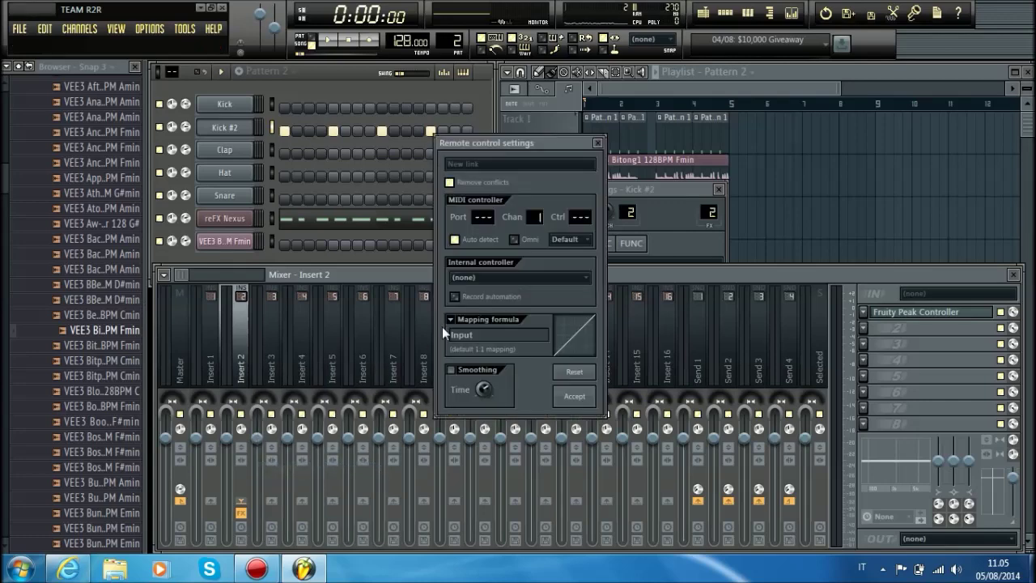
click(525, 285)
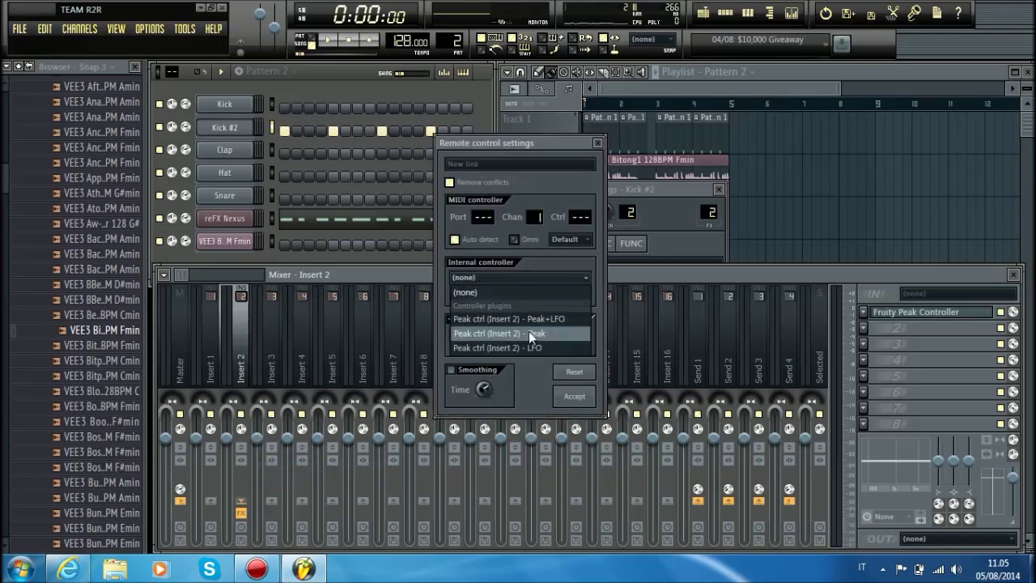
click(529, 331)
click(451, 321)
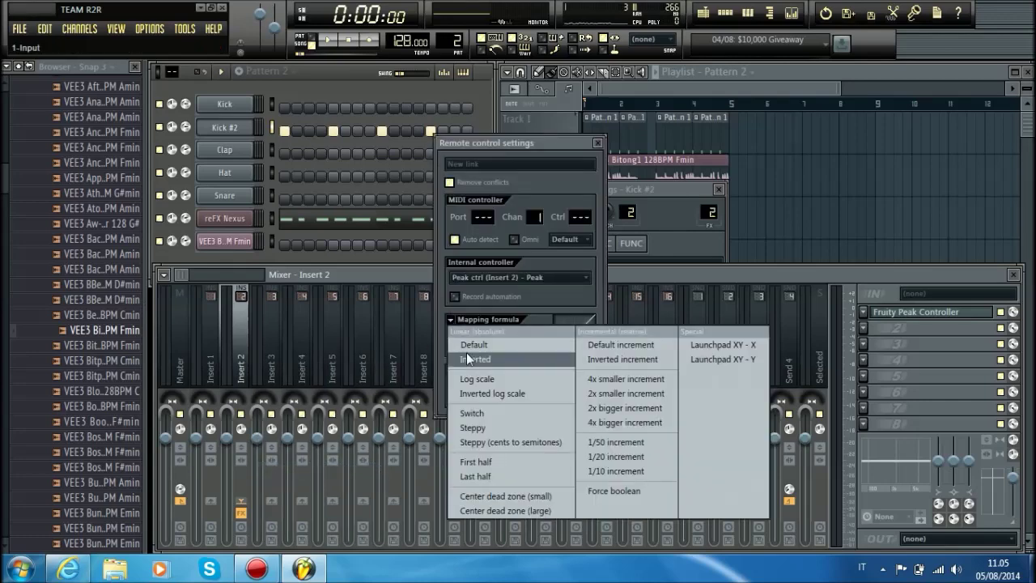
click(467, 346)
click(587, 382)
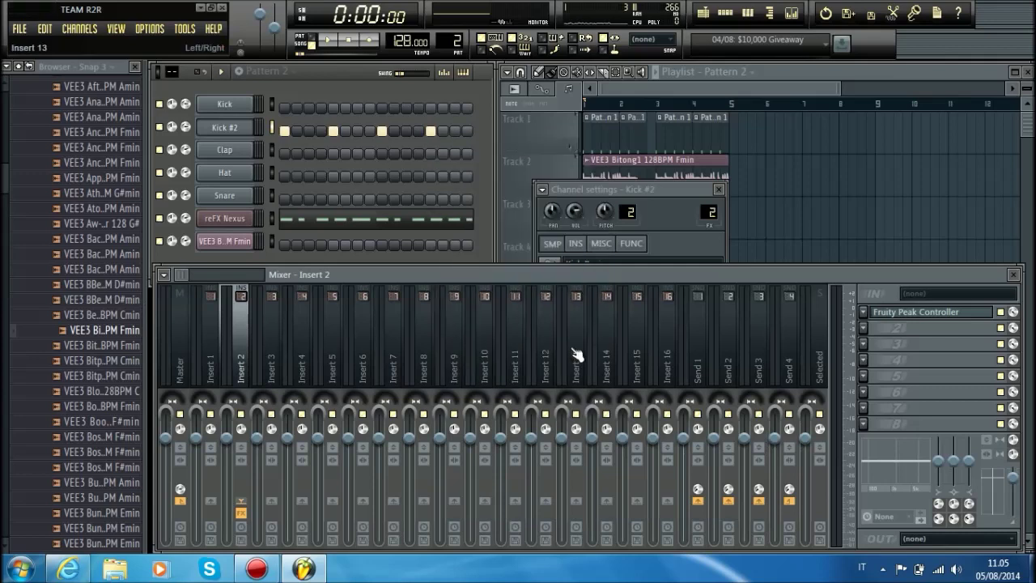
Play the song to check how the kick ducks the Nexus bass volume.
click(197, 77)
key(space)
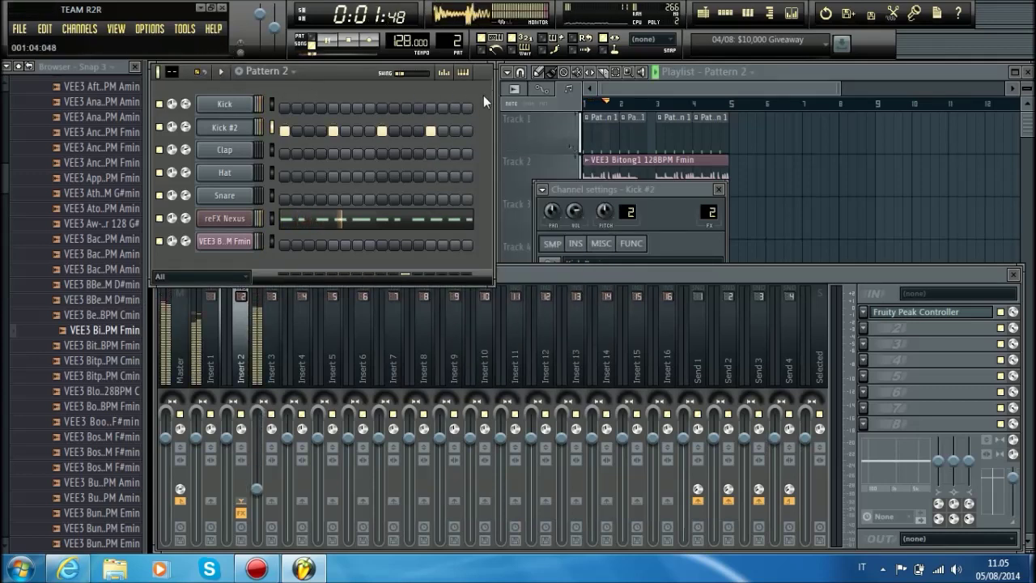
click(627, 92)
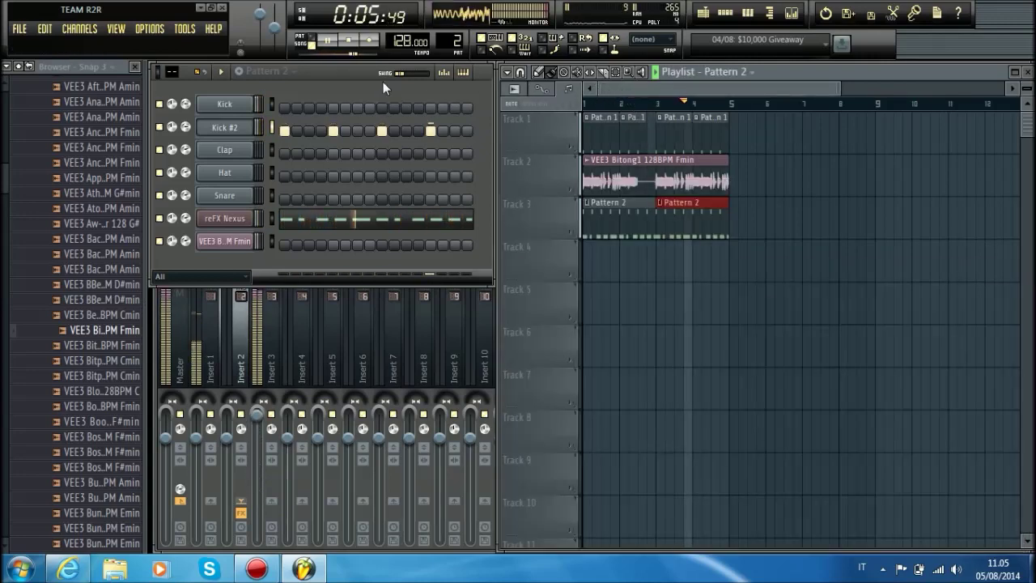
Switch to Pattern 3 and program claps on steps 5 and 13.
drag(451, 42, 452, 35)
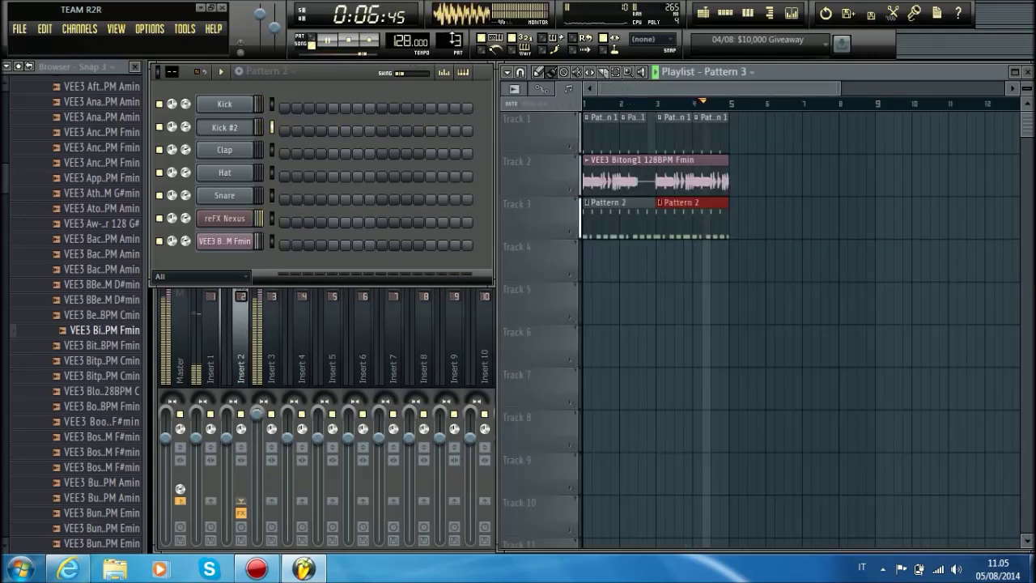
click(333, 153)
click(431, 153)
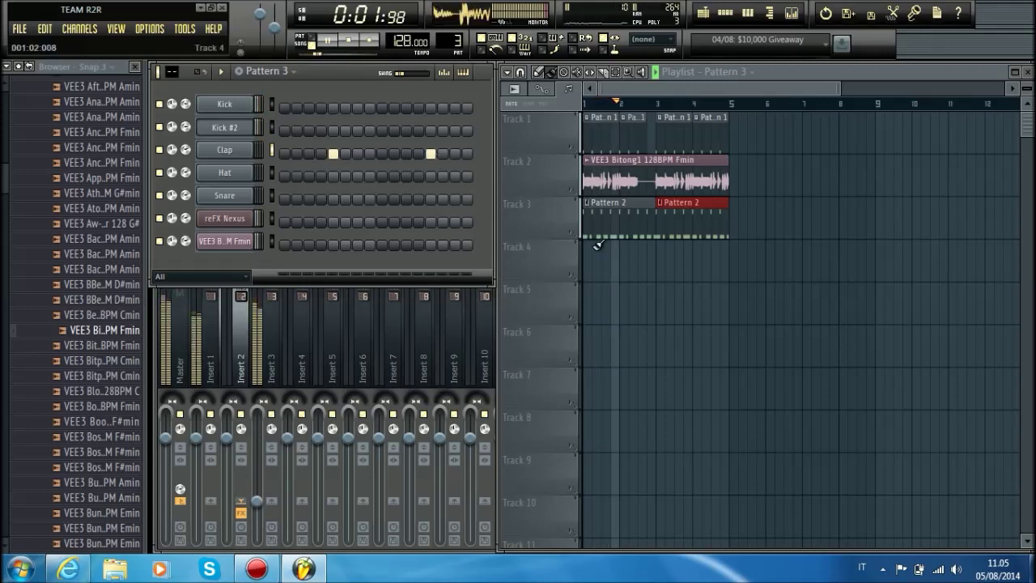
Paint Pattern 3 clips along Track 4 from bar 1 through bar 4 and play the song.
key(space)
drag(597, 244, 687, 249)
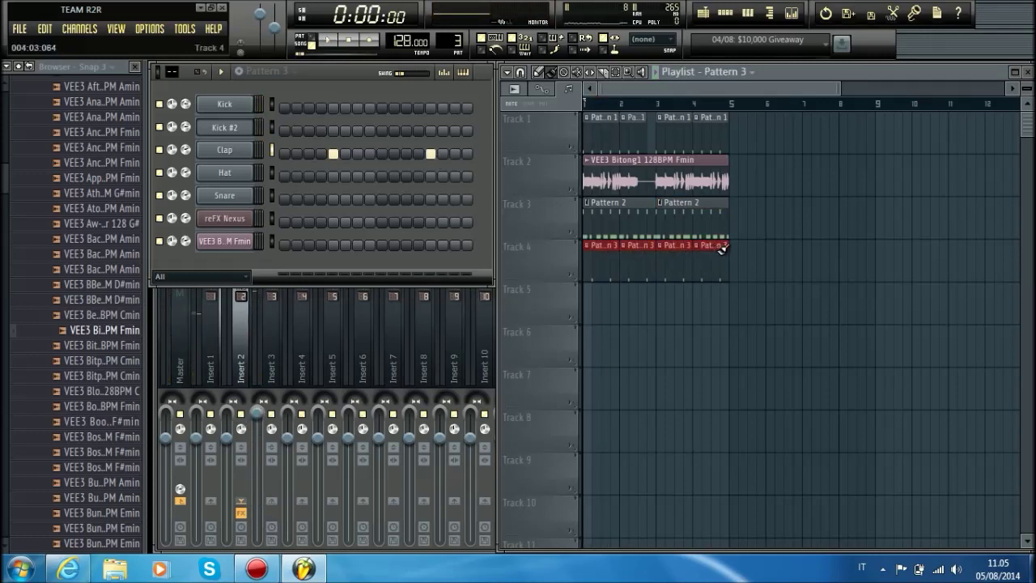
key(space)
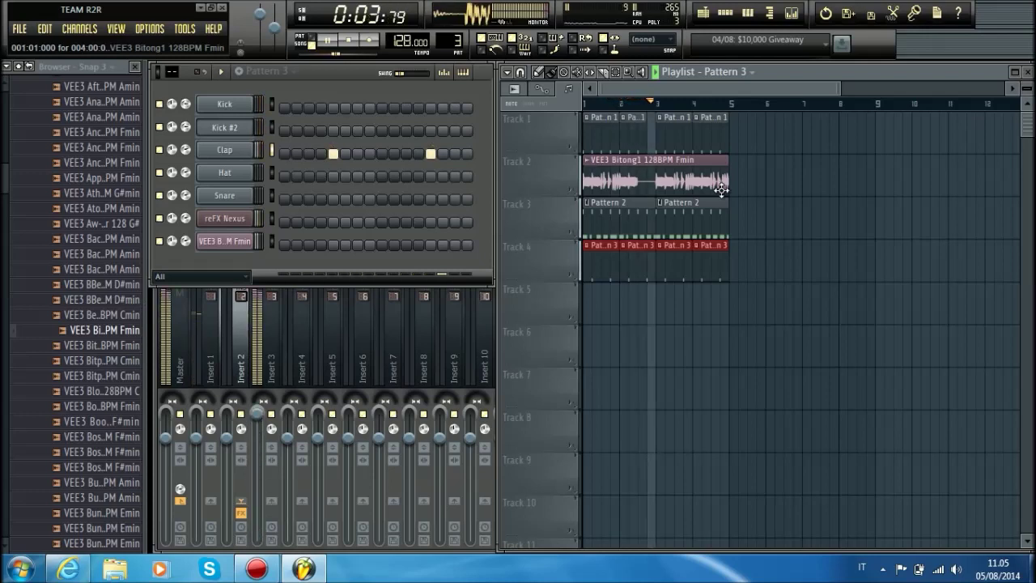
Route the Clap channel to mixer track 1 and adjust its volume to 88% during playback.
drag(187, 151, 187, 148)
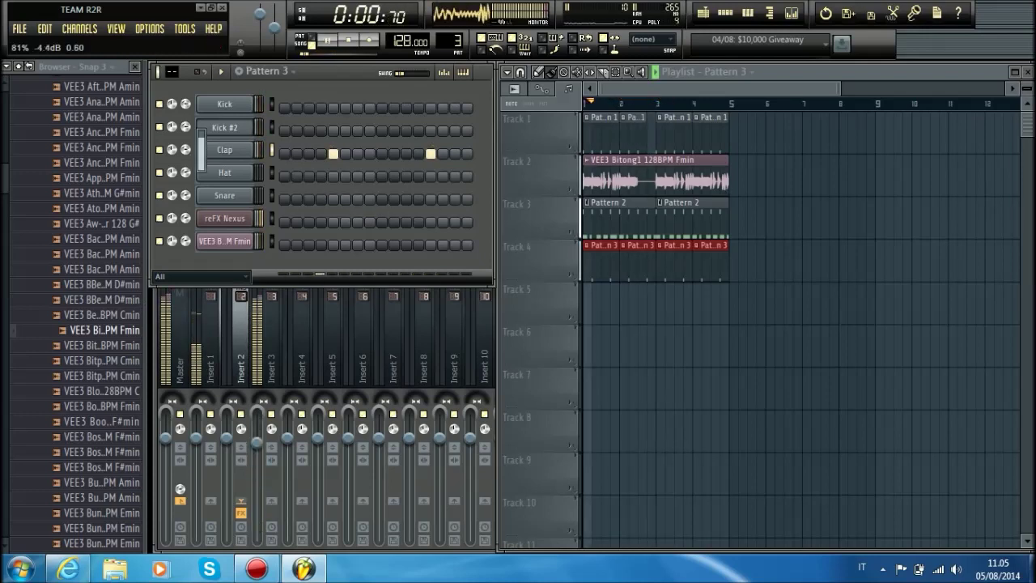
click(243, 150)
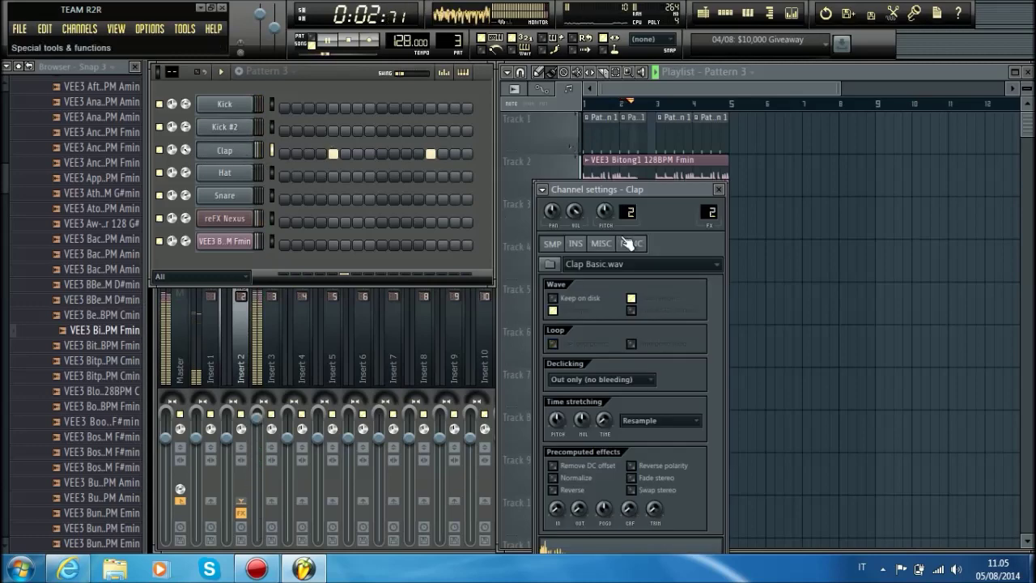
drag(709, 209, 709, 213)
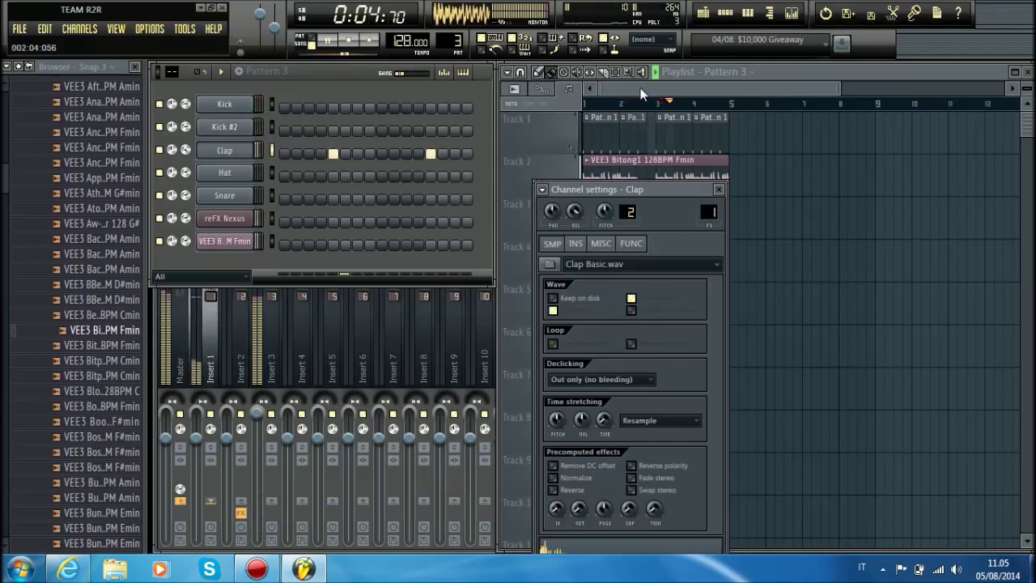
drag(186, 153, 186, 144)
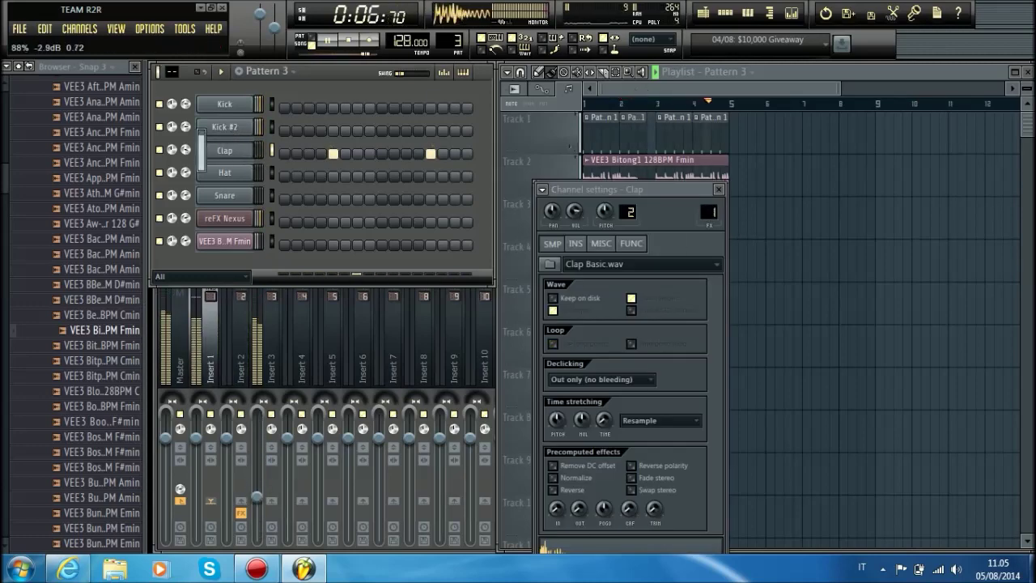
click(615, 88)
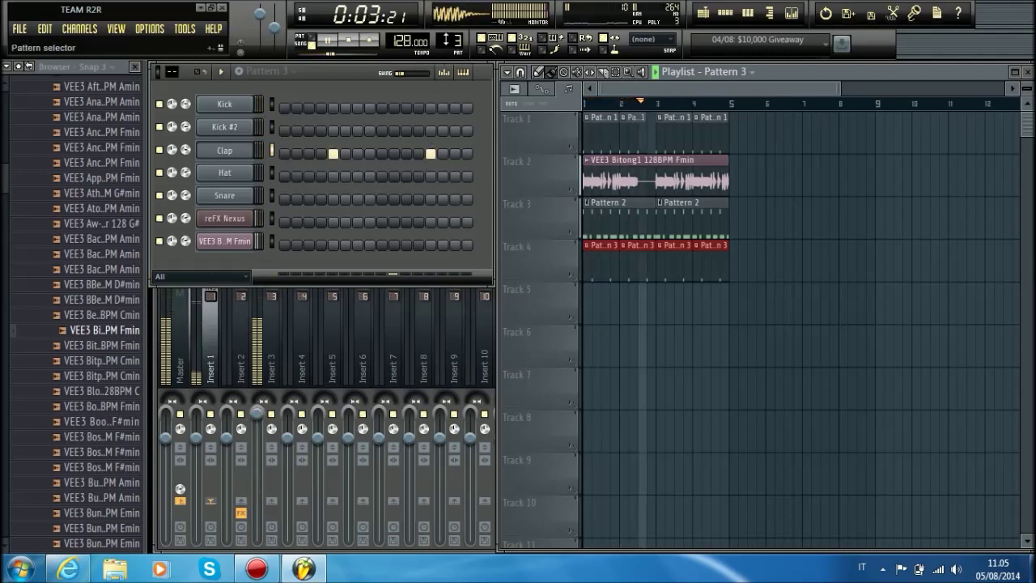
Stop playback, switch back to Pattern 2 and load a 3x Osc generator from the reFX Nexus channel's options.
key(space)
scroll(447, 40, down, 2)
scroll(447, 39, up, 1)
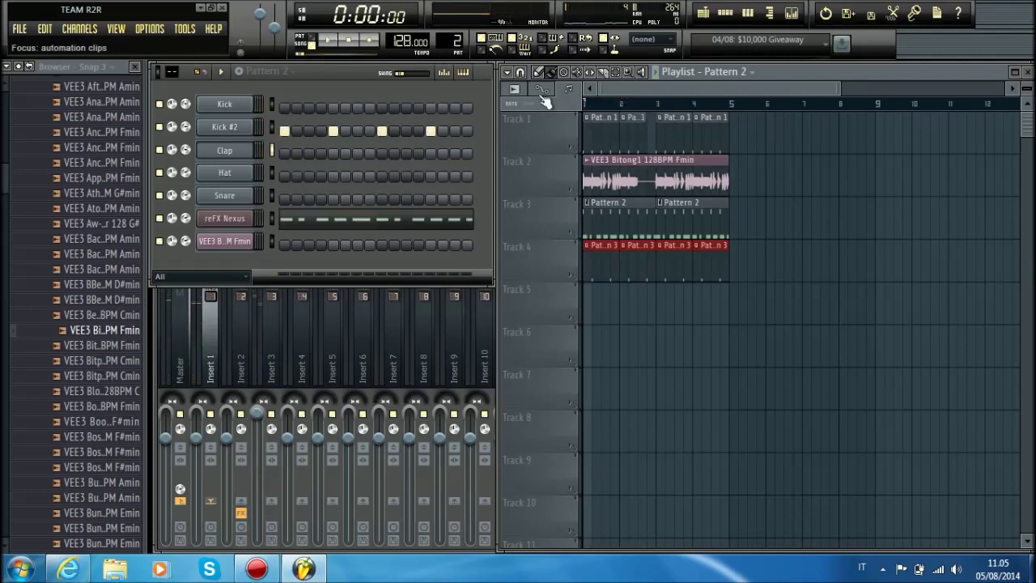
right_click(227, 216)
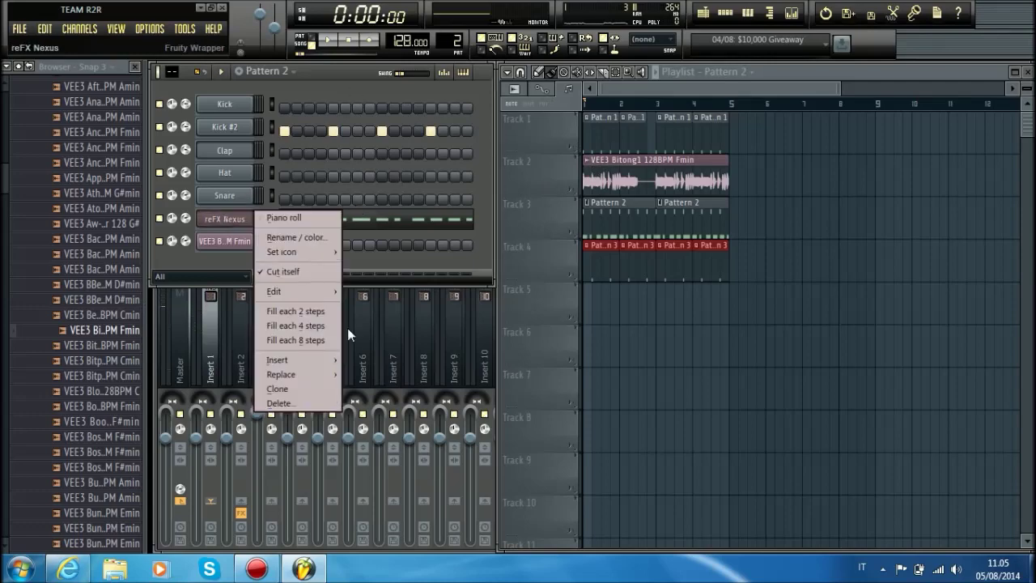
mouse_move(283, 374)
click(400, 187)
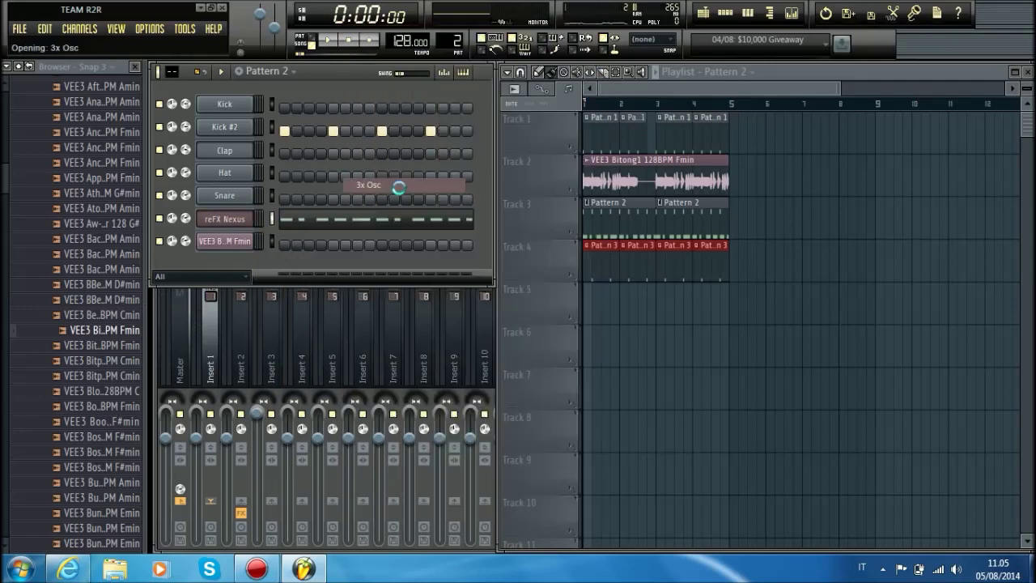
Audition the song with the 3x Osc bass, then switch to Pattern 4 and insert a Nexus channel above 3xOsc.
key(space)
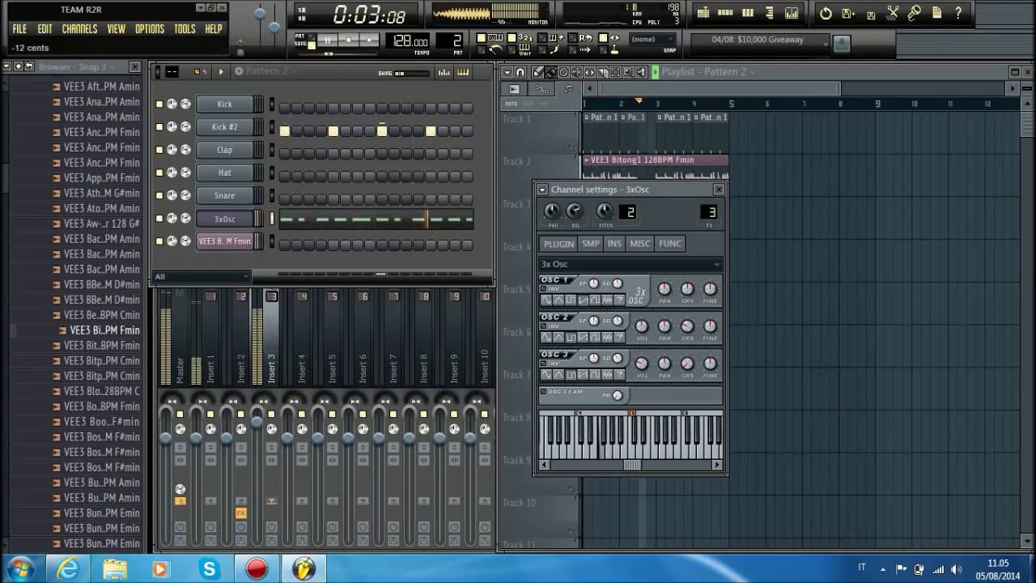
click(651, 86)
drag(450, 45, 450, 36)
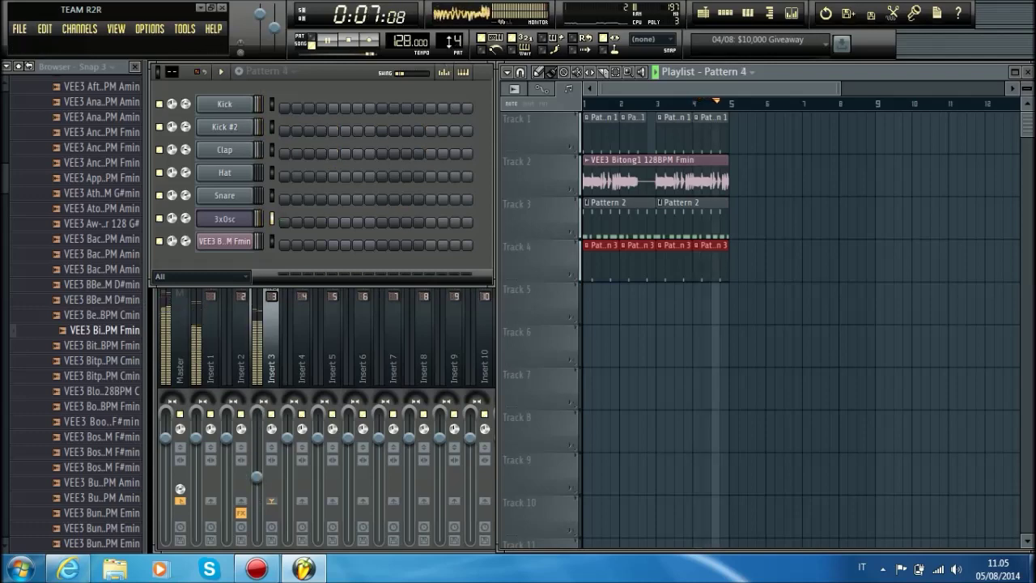
right_click(253, 214)
mouse_move(331, 374)
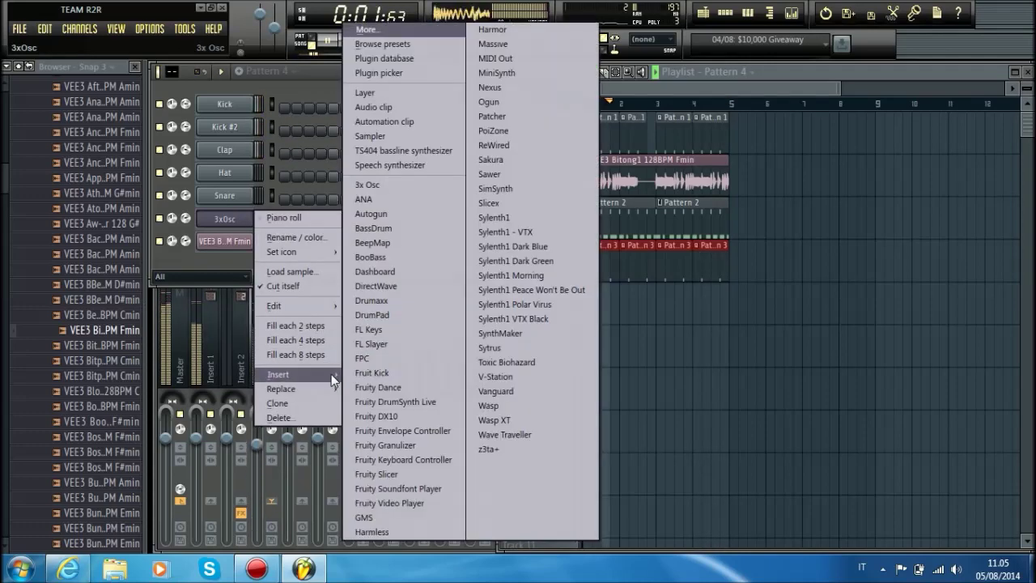
click(532, 87)
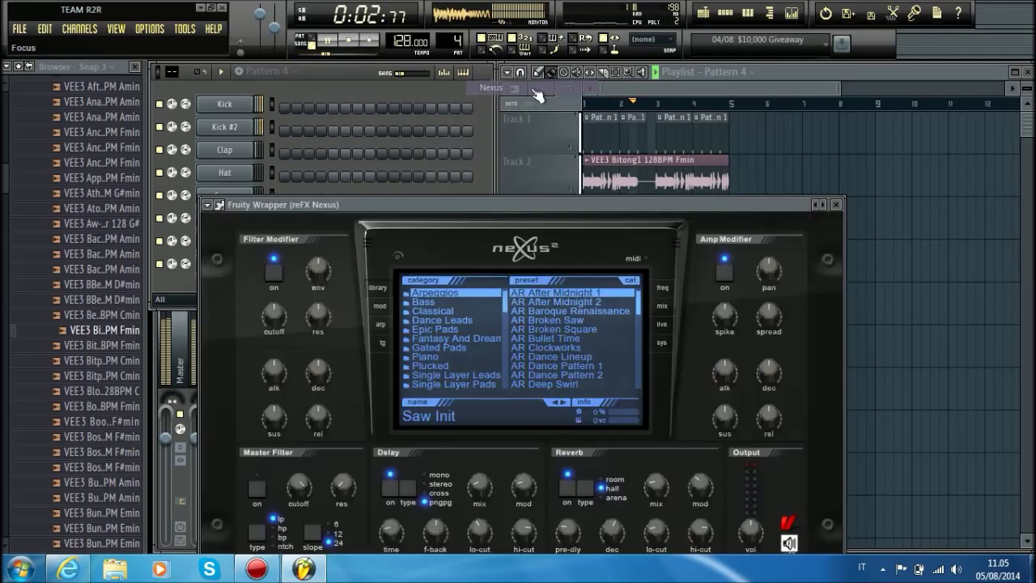
key(space)
Load the LD Magnalead preset from the Dance Leads category in the new Nexus instance.
click(457, 322)
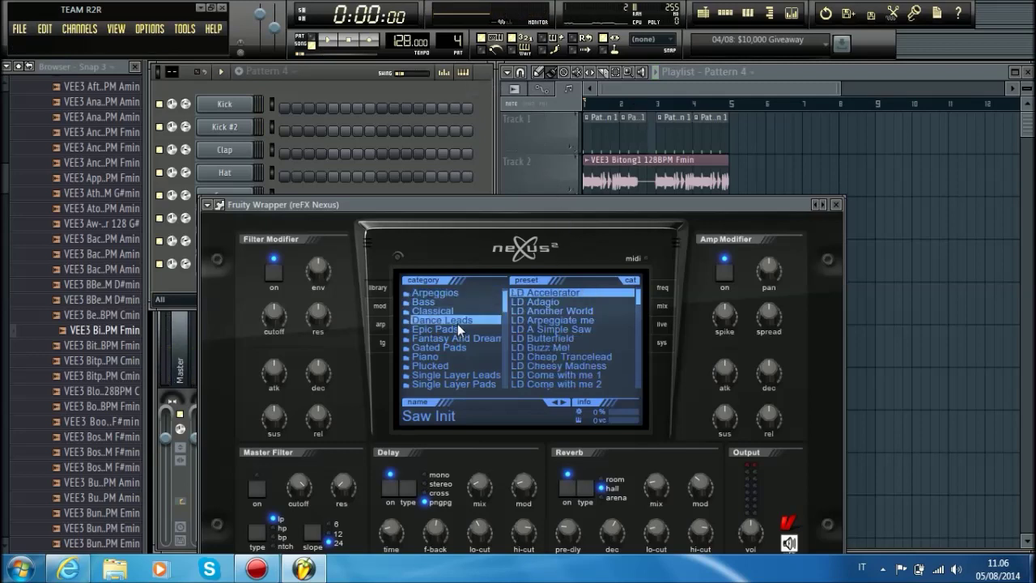
scroll(561, 362, down, 5)
scroll(561, 360, down, 10)
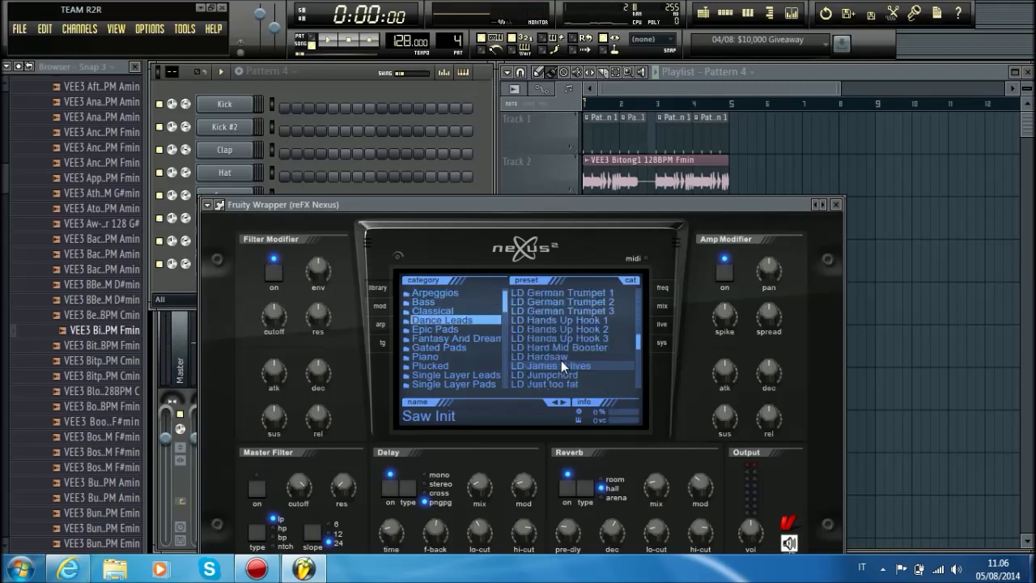
scroll(561, 360, down, 3)
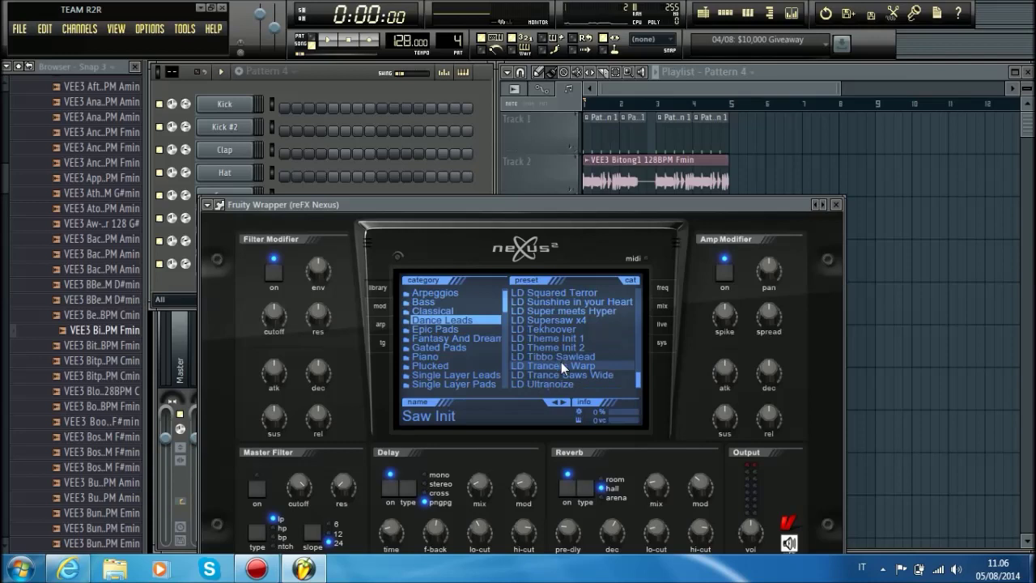
scroll(581, 312, up, 12)
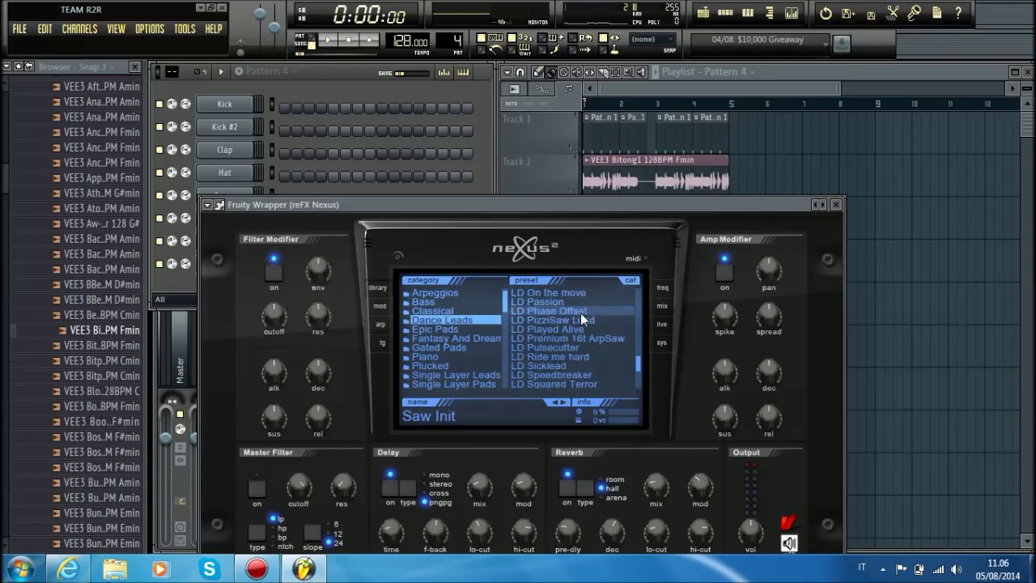
click(576, 316)
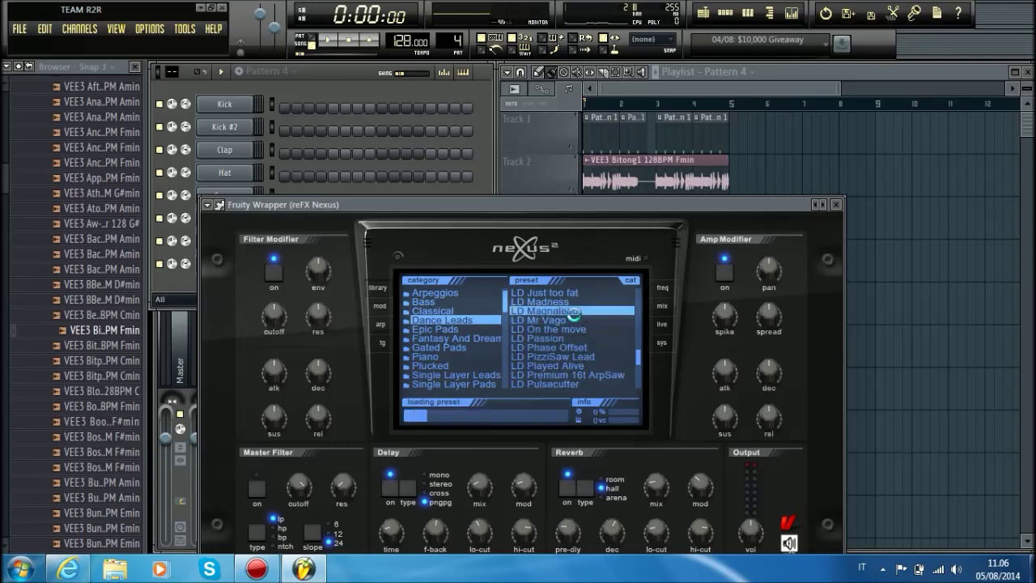
Open the new reFX Nexus channel's piano roll and draw four descending sixteenth notes, F6, E6, D6 and C#6, across beat 2.
click(483, 124)
right_click(250, 216)
click(269, 216)
click(245, 243)
drag(242, 244, 460, 159)
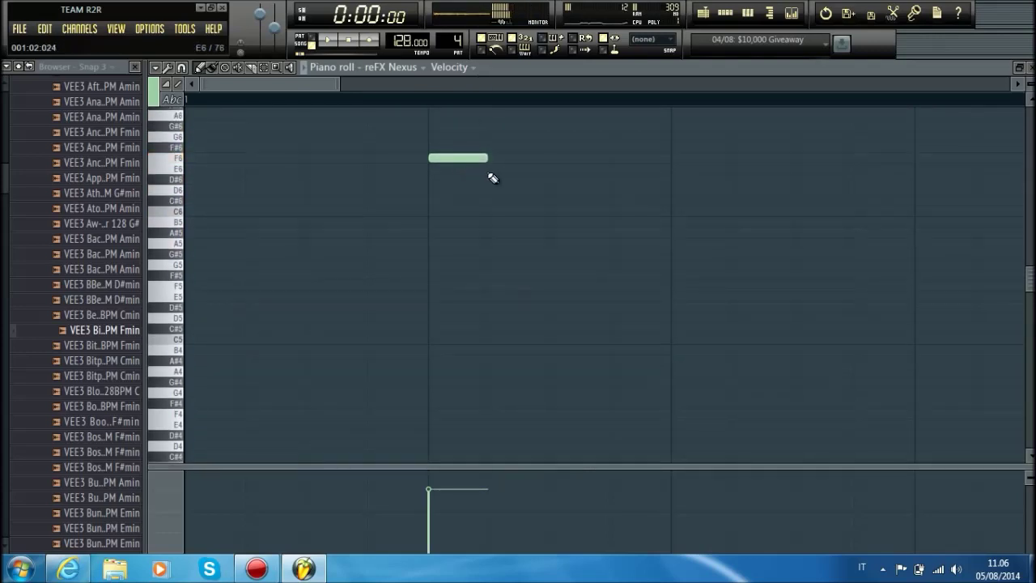
click(544, 190)
click(599, 204)
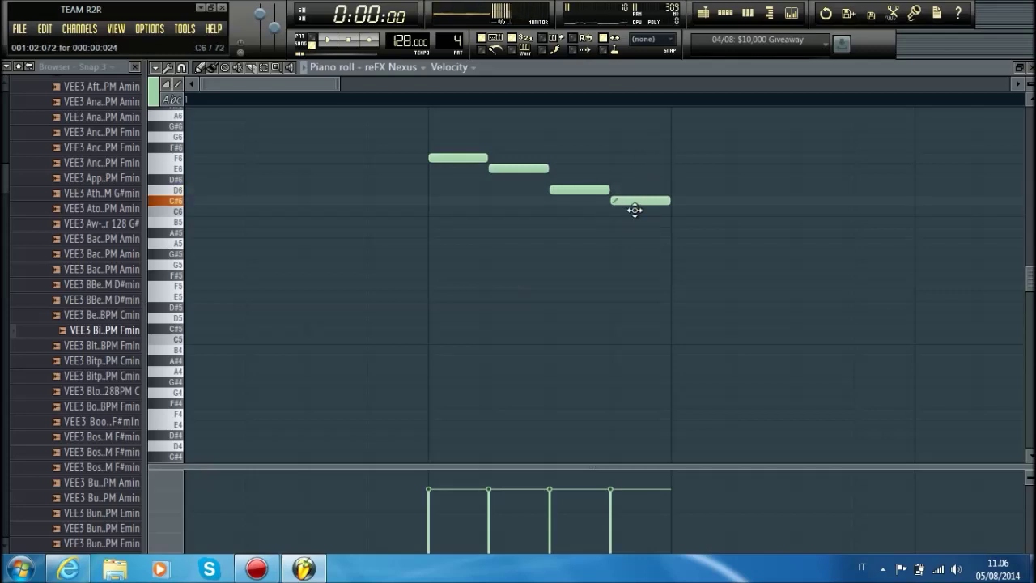
Lower the last note of the run to C6 and add an A5 note directly beneath it.
drag(635, 205, 636, 213)
click(622, 191)
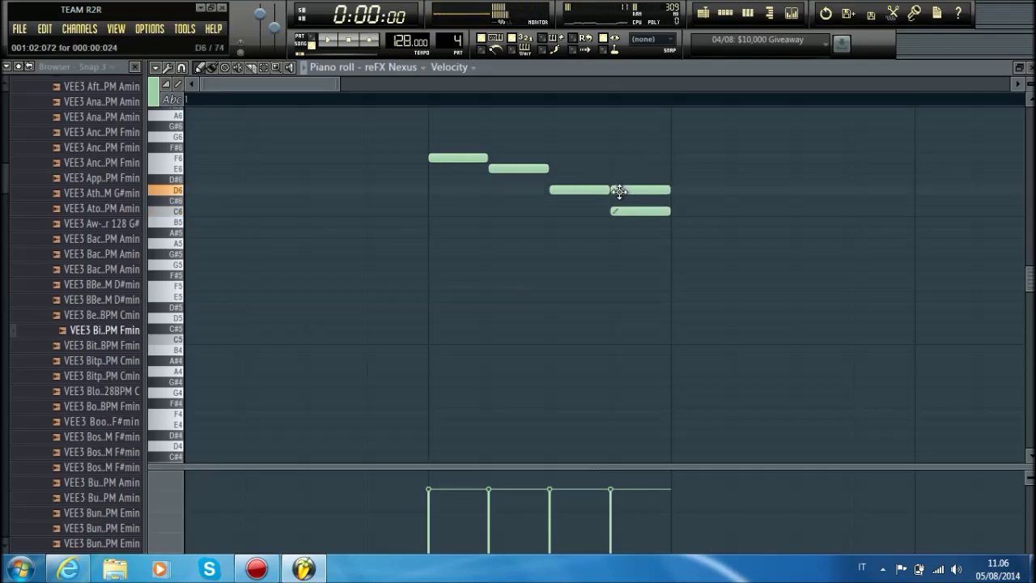
right_click(628, 193)
drag(634, 233, 636, 247)
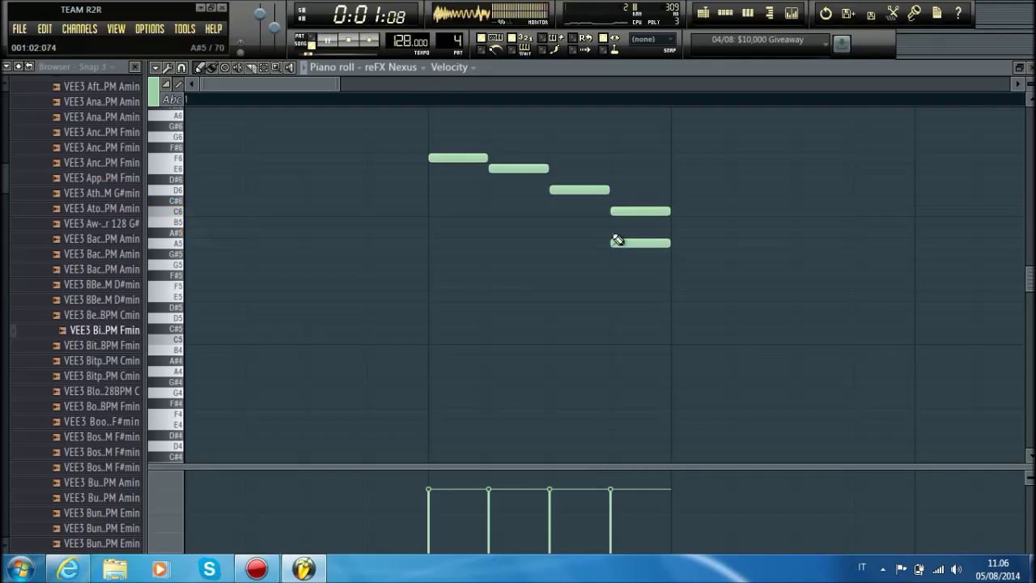
Place a Pattern 4 clip on Track 5 starting midway through bar 2, and play the song to check it.
click(1033, 68)
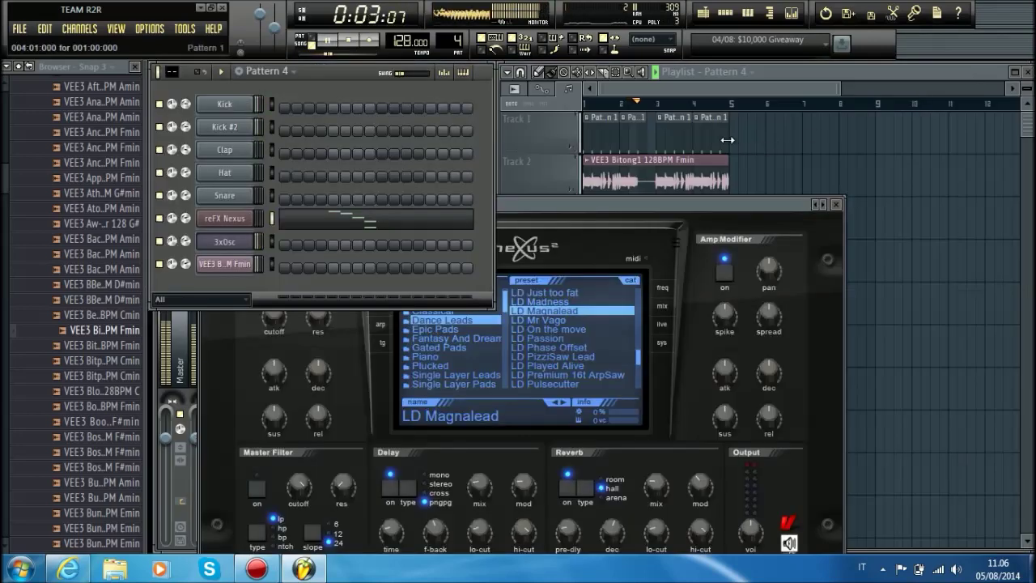
click(689, 89)
key(space)
click(635, 299)
drag(642, 300, 653, 300)
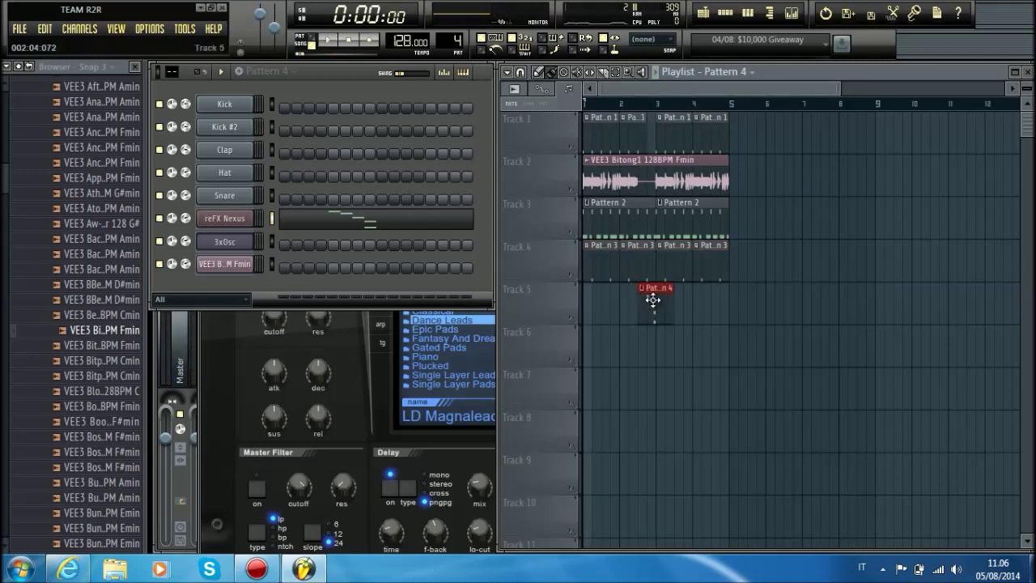
key(space)
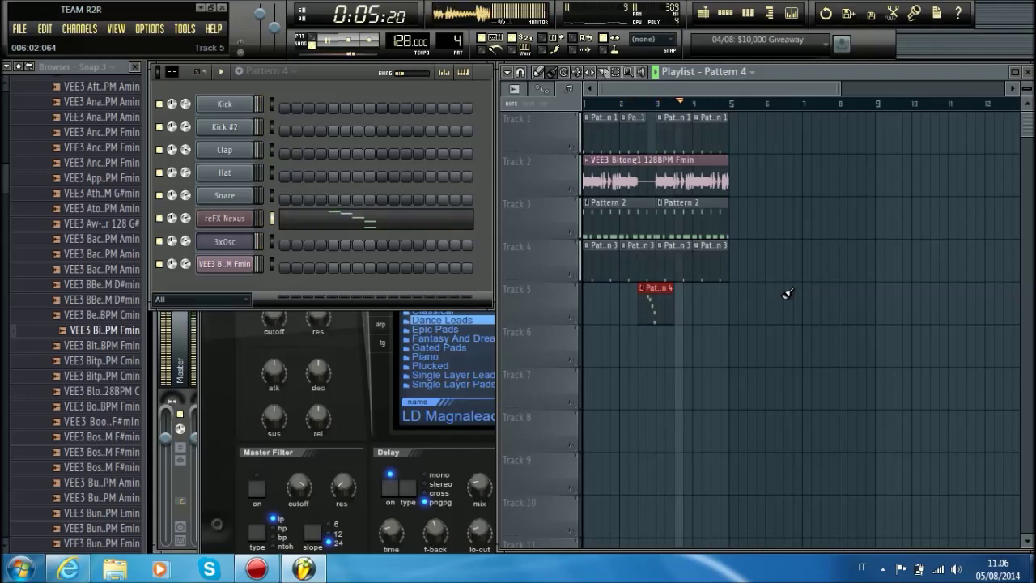
click(349, 42)
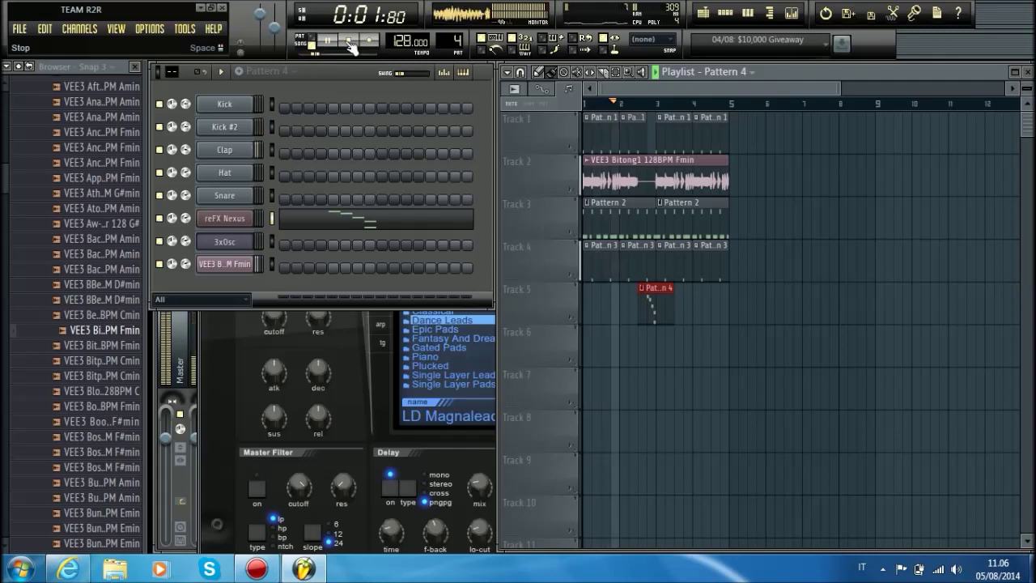